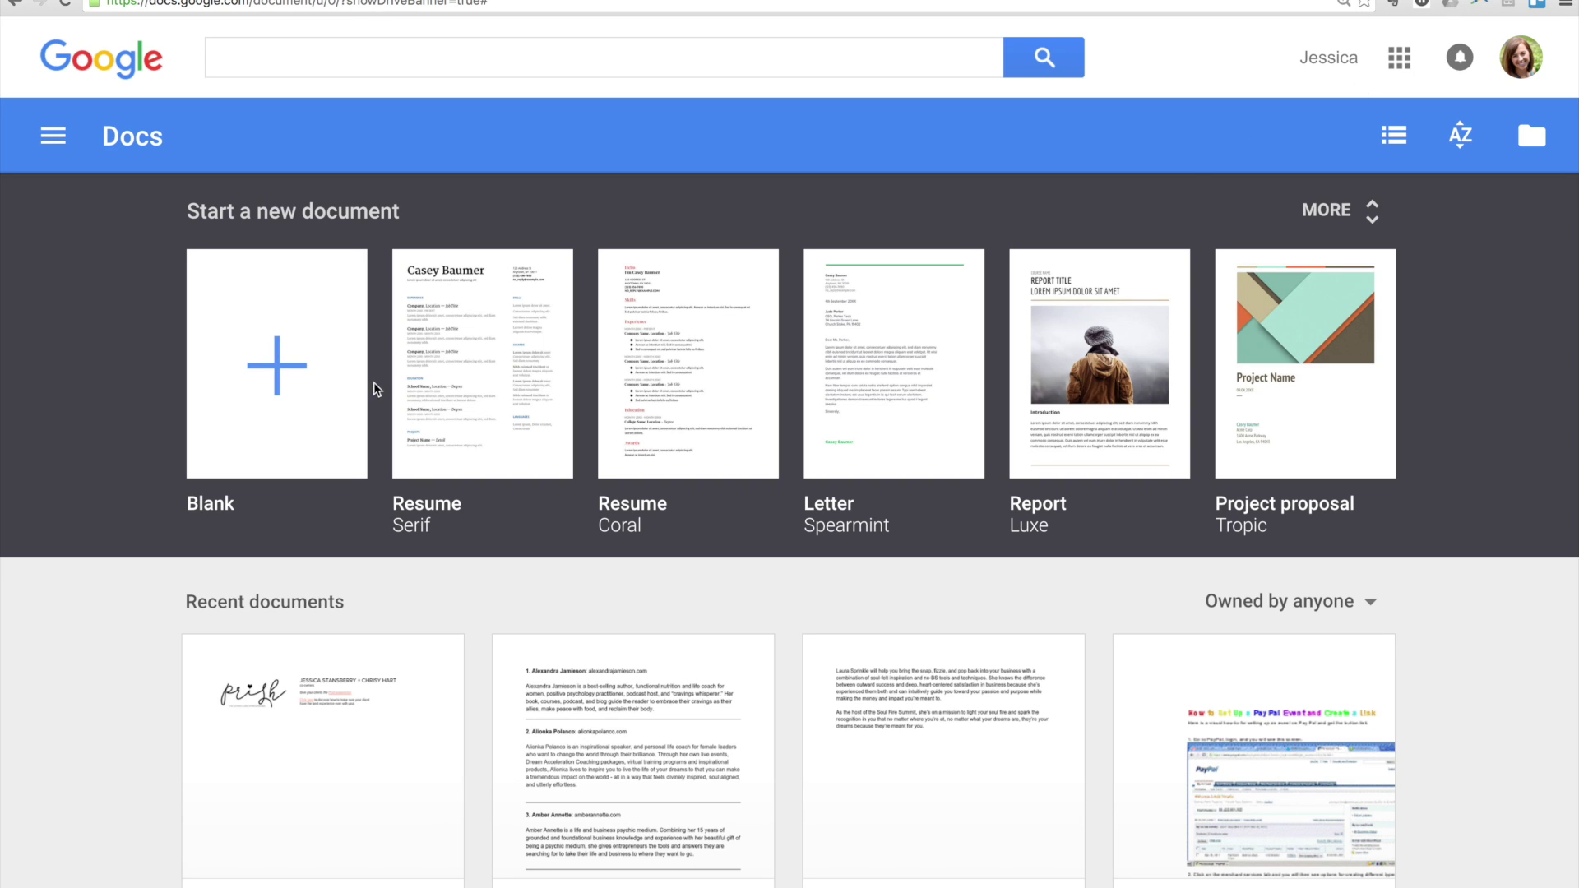
Start a new blank document and bring up the Insert table size grid.
{"action": "left_click", "coordinate": [299, 367]}
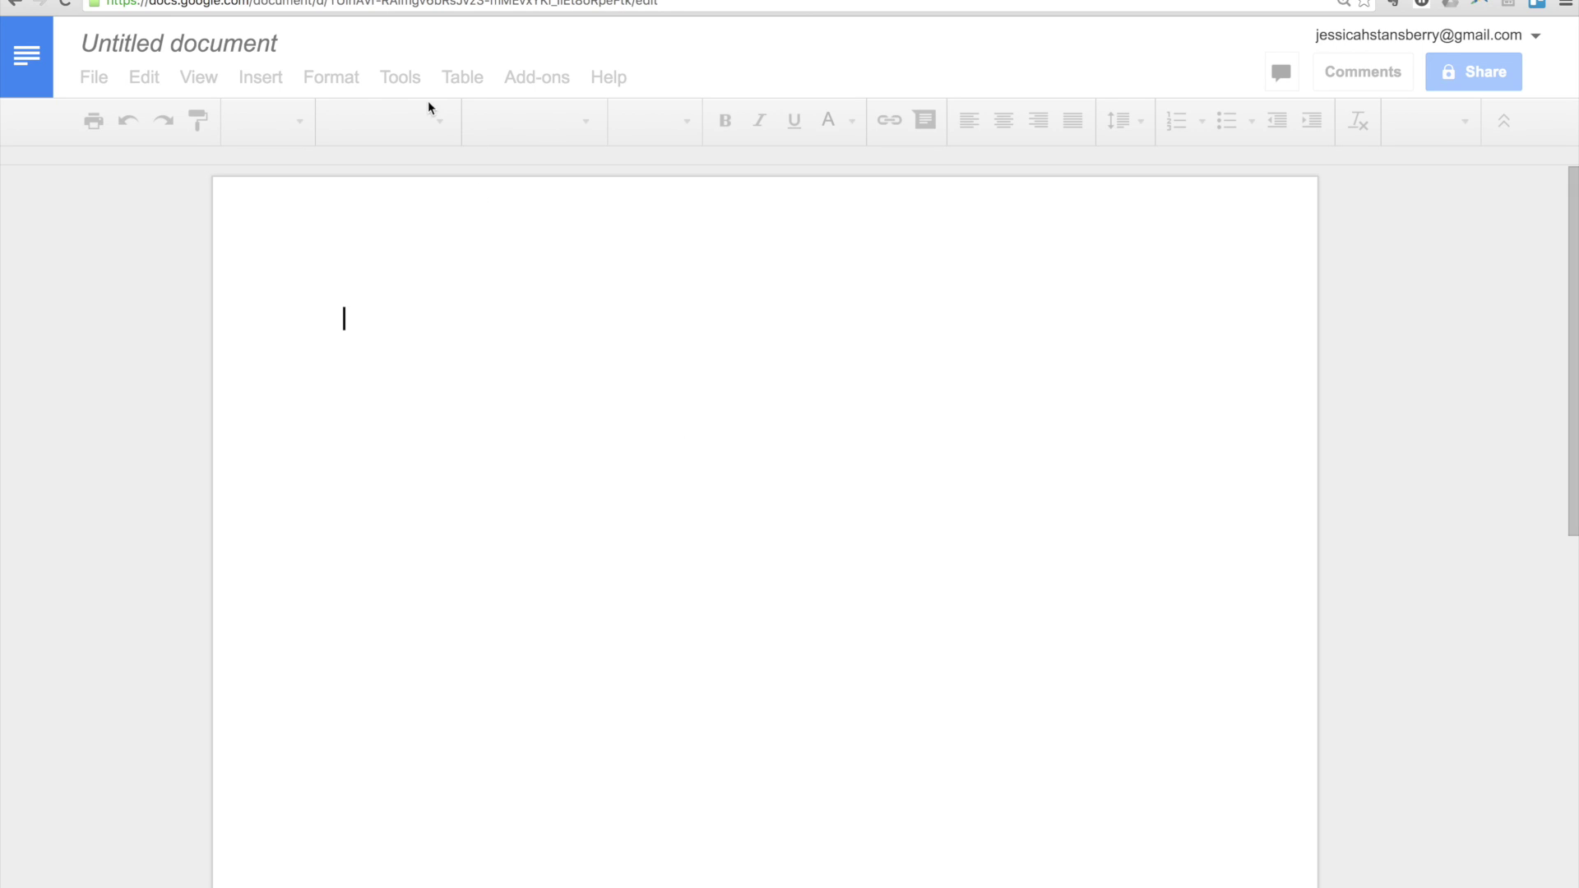
{"action": "left_click", "coordinate": [401, 78]}
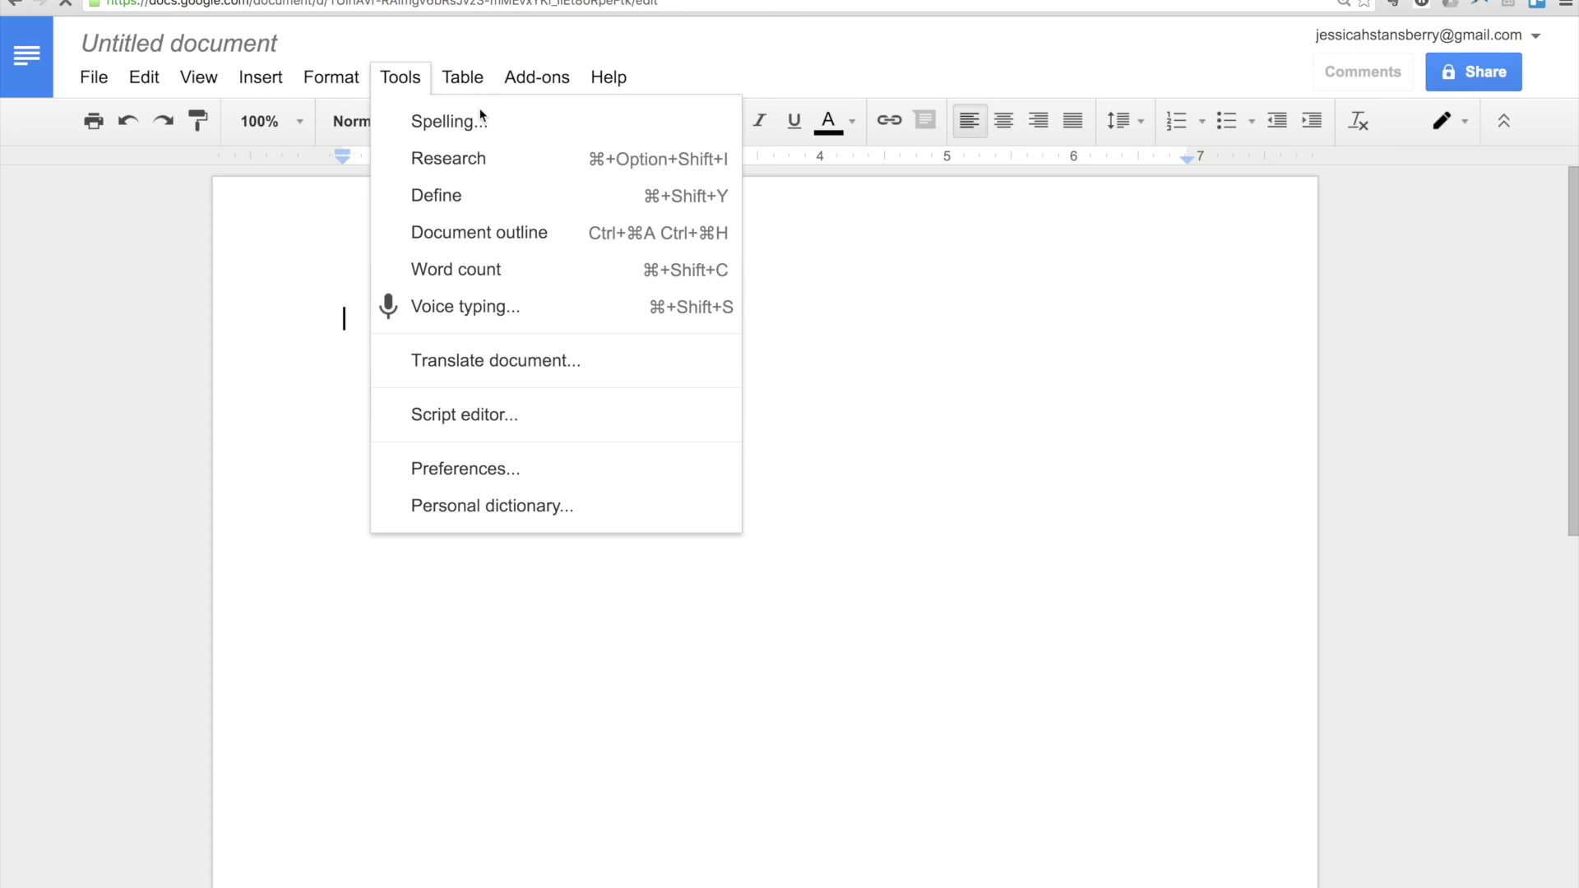
{"action": "left_click", "coordinate": [474, 83]}
{"action": "mouse_move", "coordinate": [531, 125]}
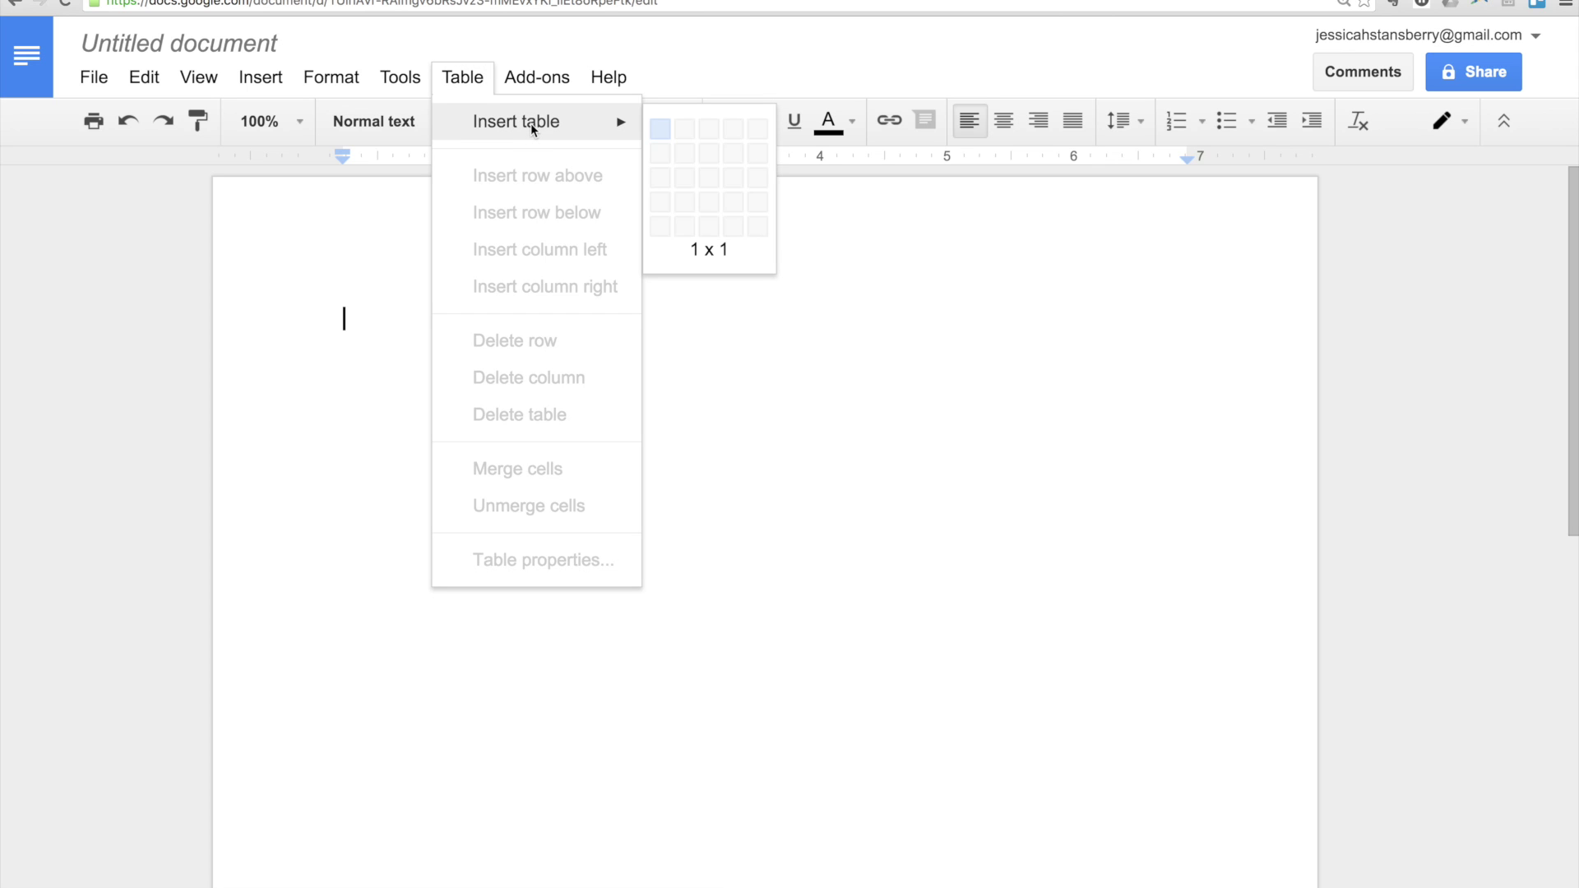
Insert a 2 x 1 table and place the headshot from the Profile photos album in its left cell.
{"action": "left_click", "coordinate": [683, 131]}
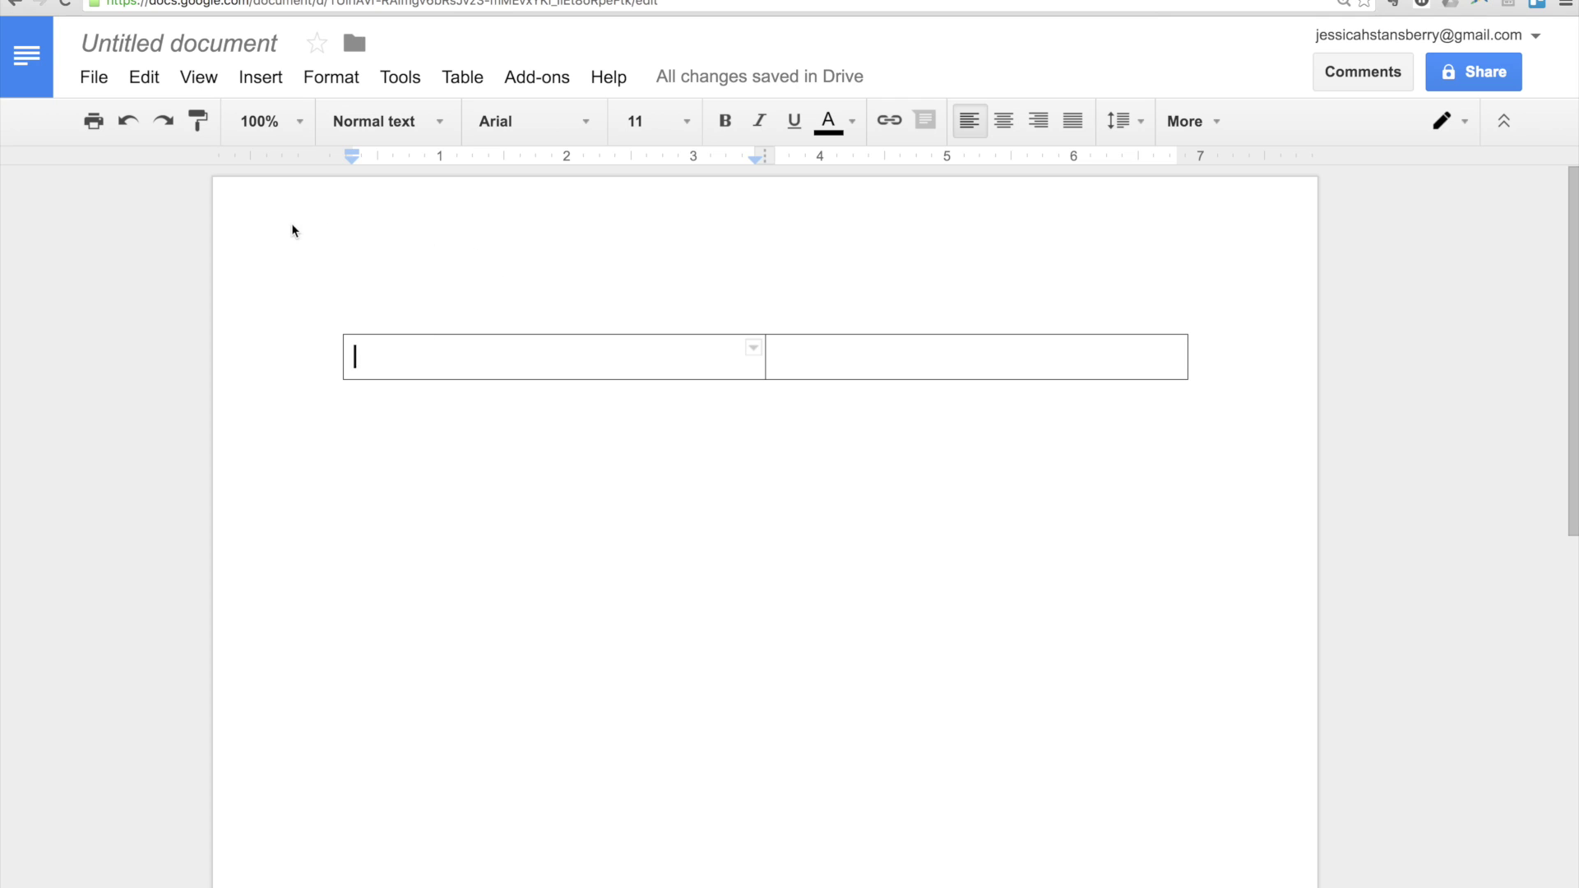
{"action": "left_click", "coordinate": [257, 83]}
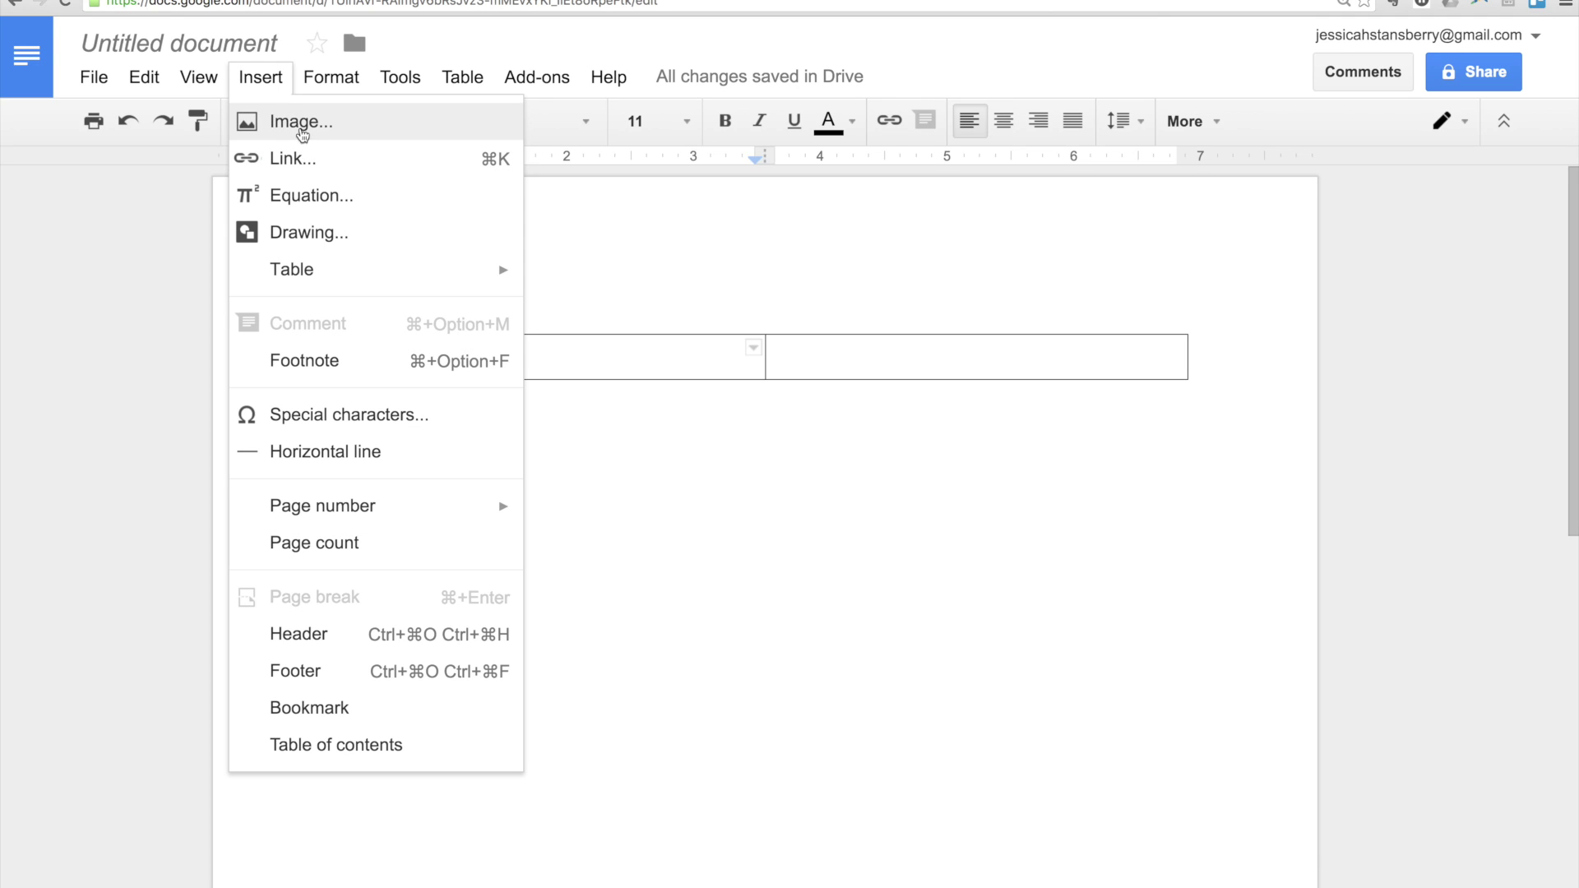
{"action": "left_click", "coordinate": [271, 121]}
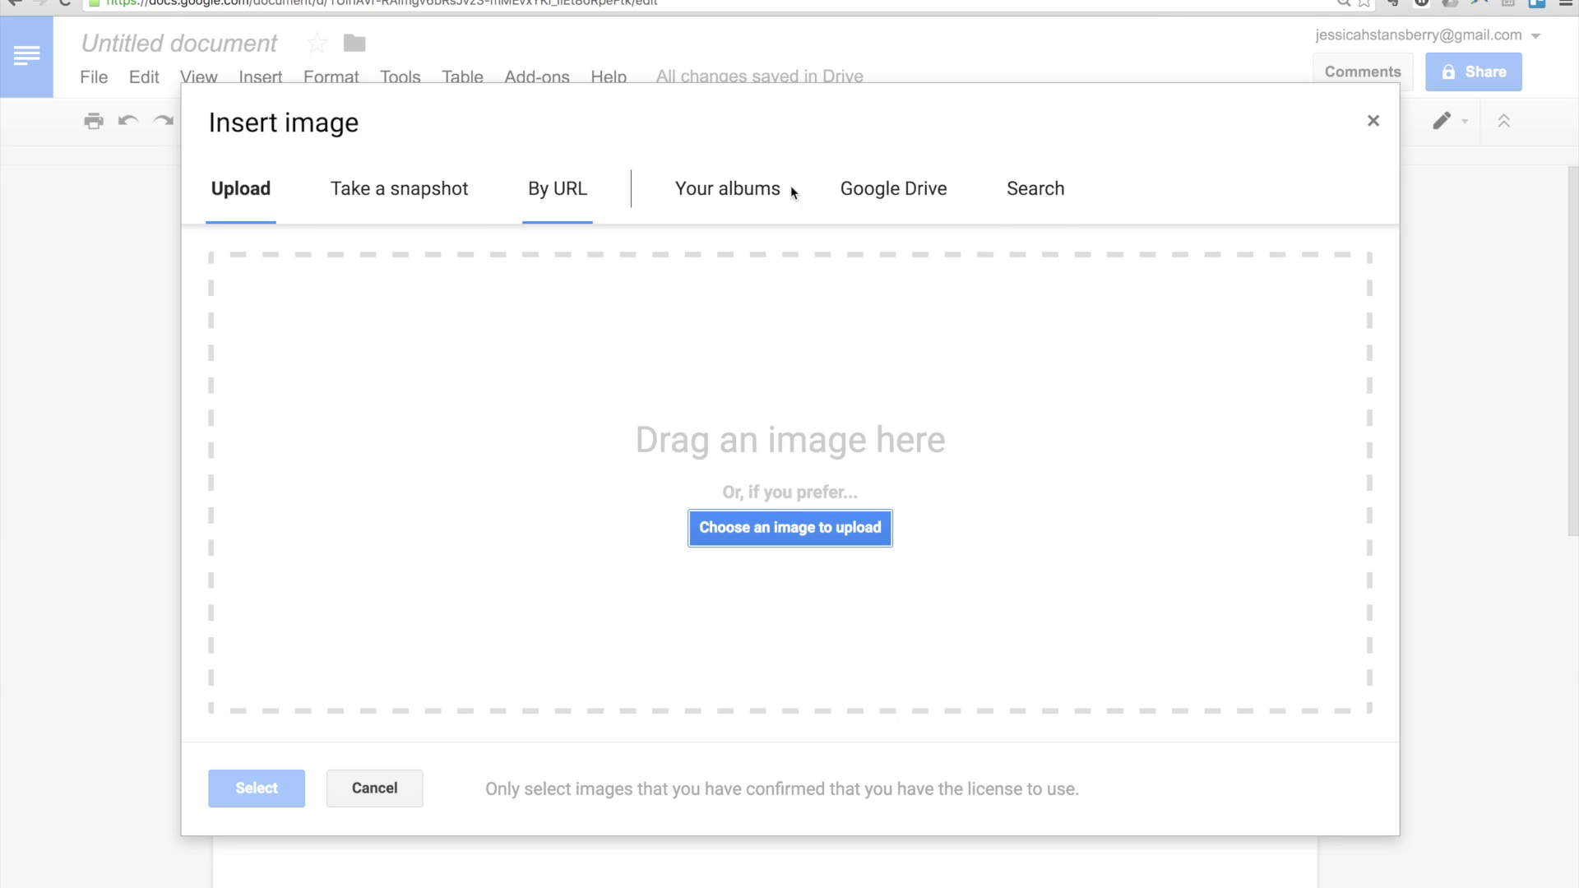
{"action": "left_click", "coordinate": [763, 195]}
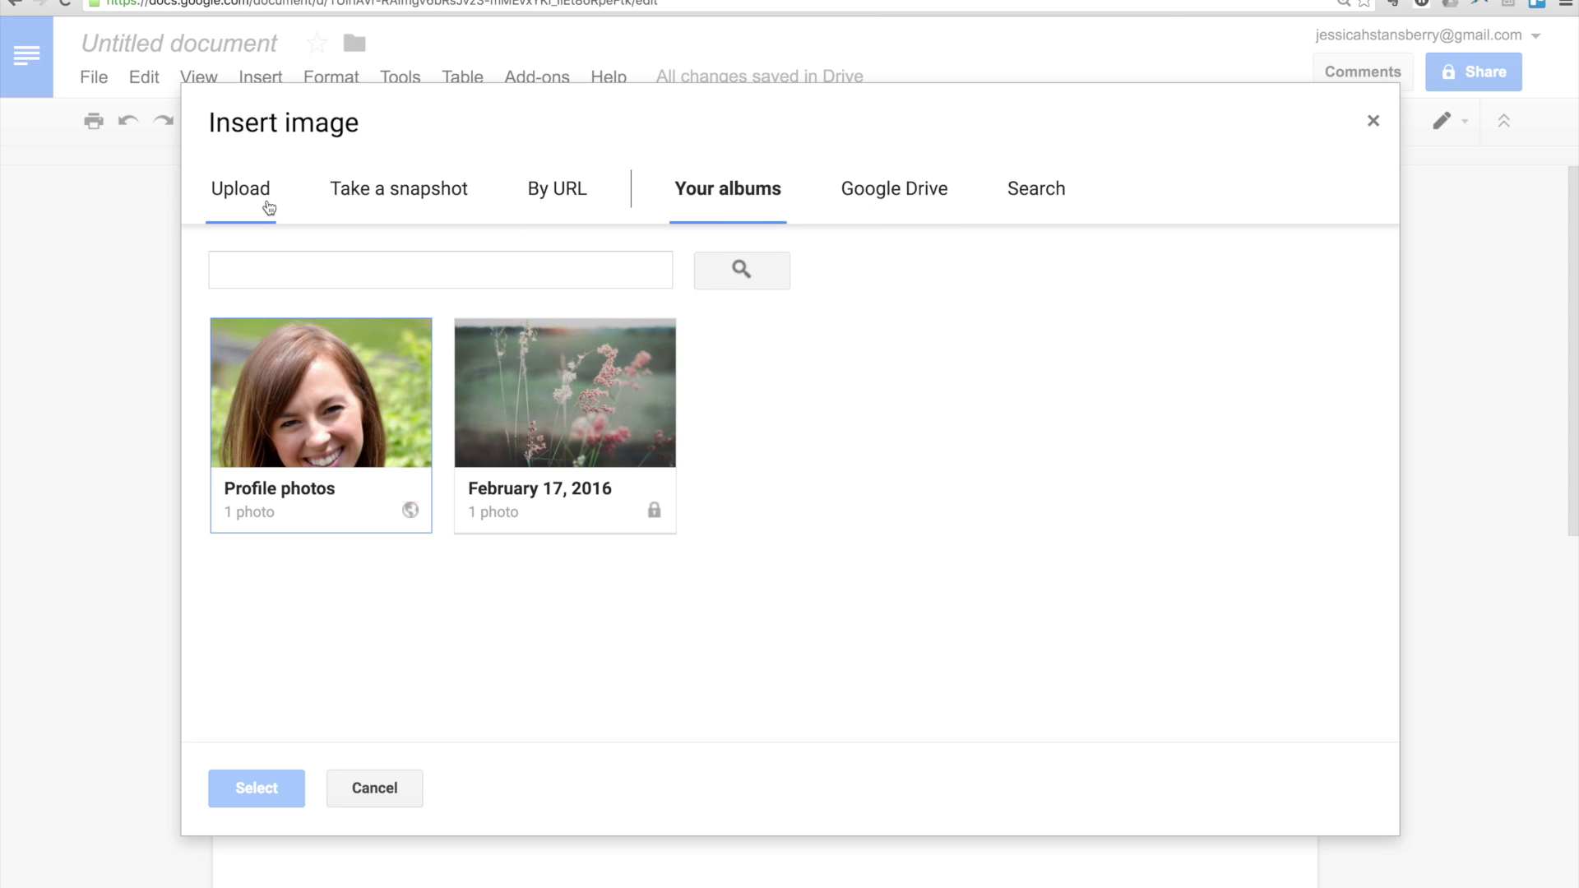
{"action": "left_click", "coordinate": [255, 198]}
{"action": "left_click", "coordinate": [733, 190]}
{"action": "left_click", "coordinate": [282, 412]}
{"action": "left_click", "coordinate": [352, 397]}
{"action": "left_click", "coordinate": [284, 794]}
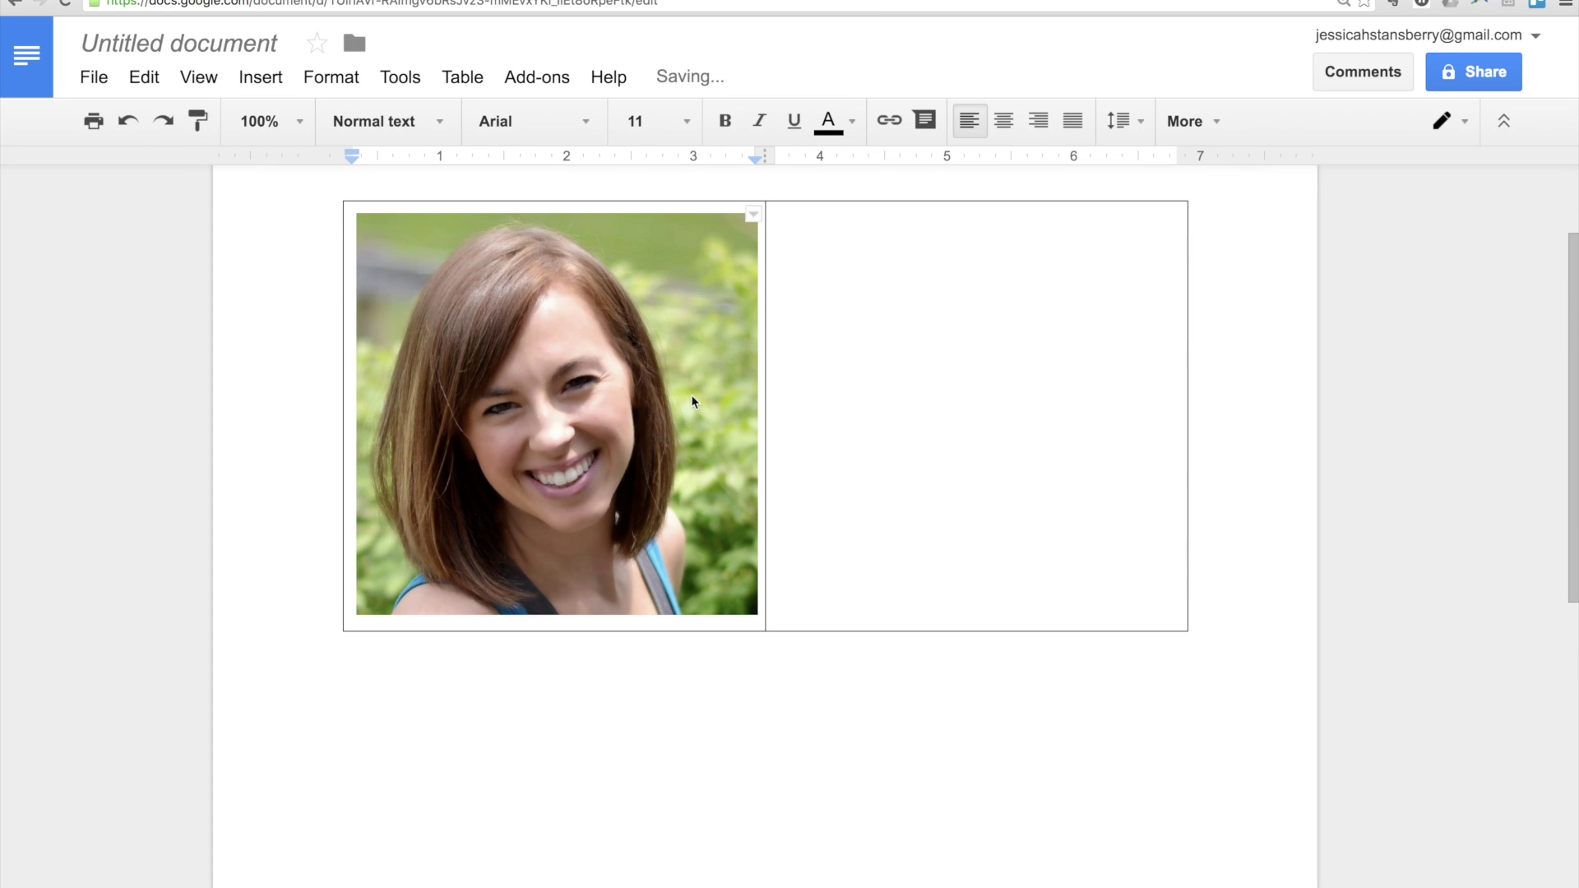
Shrink the headshot to a thumbnail and type the person's name, 'here's how to reach me' and 'You know the drill' in the right cell.
{"action": "left_click", "coordinate": [666, 570]}
{"action": "left_click_drag", "start_coordinate": [758, 623], "coordinate": [517, 376]}
{"action": "left_click", "coordinate": [919, 323]}
{"action": "type", "text": "Jessica Stansberry"}
{"action": "key", "text": "Return"}
{"action": "type", "text": "here"}
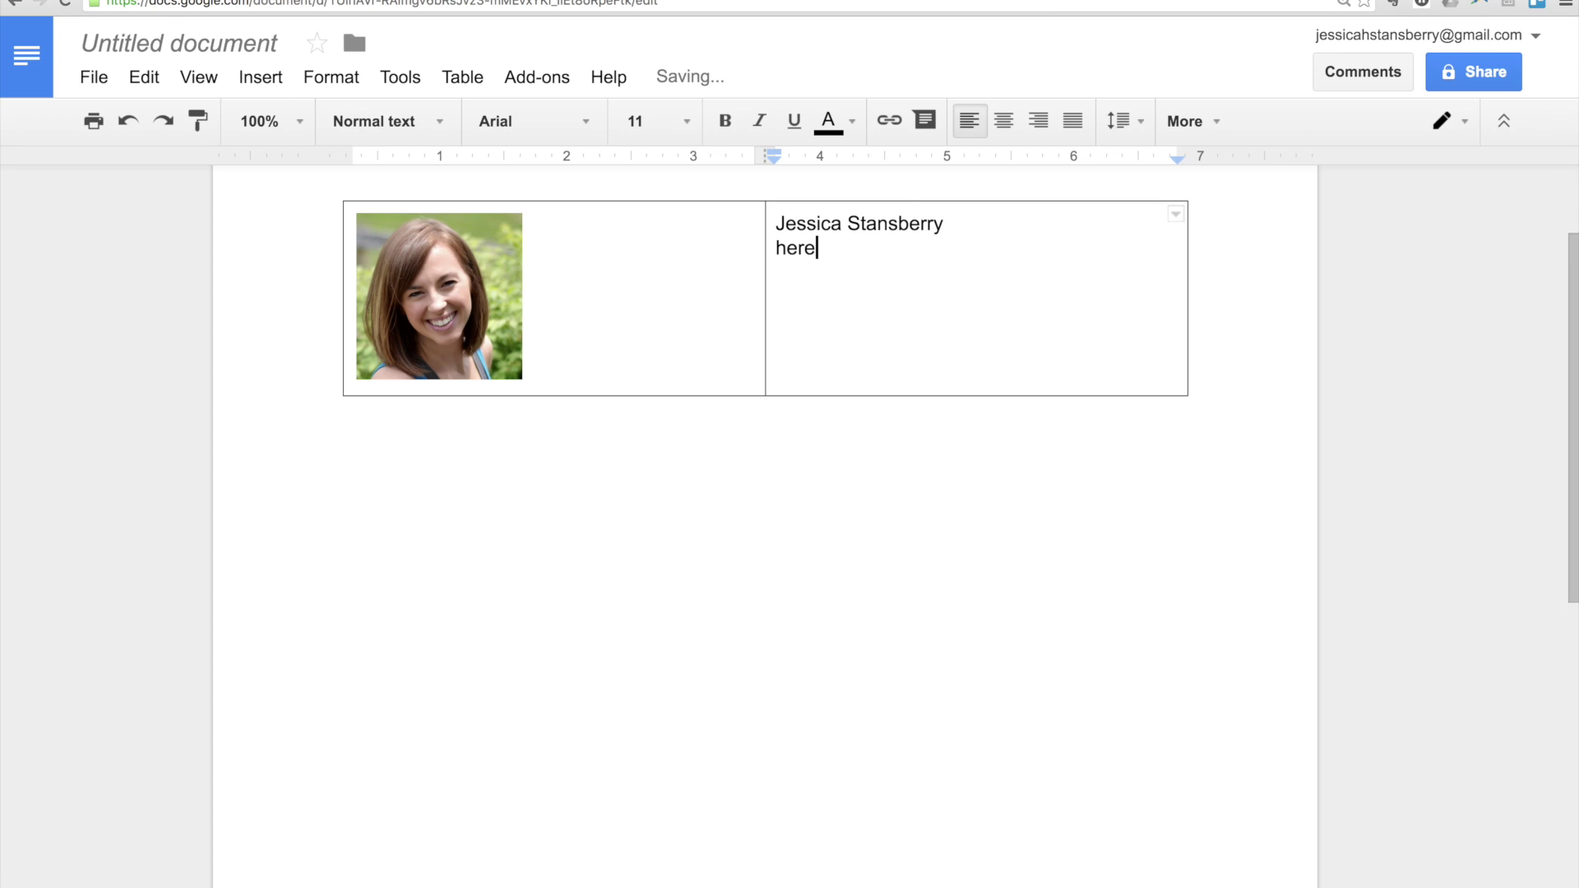
{"action": "type", "text": "'s how to reach me"}
{"action": "key", "text": "Return"}
{"action": "type", "text": "You know the drill"}
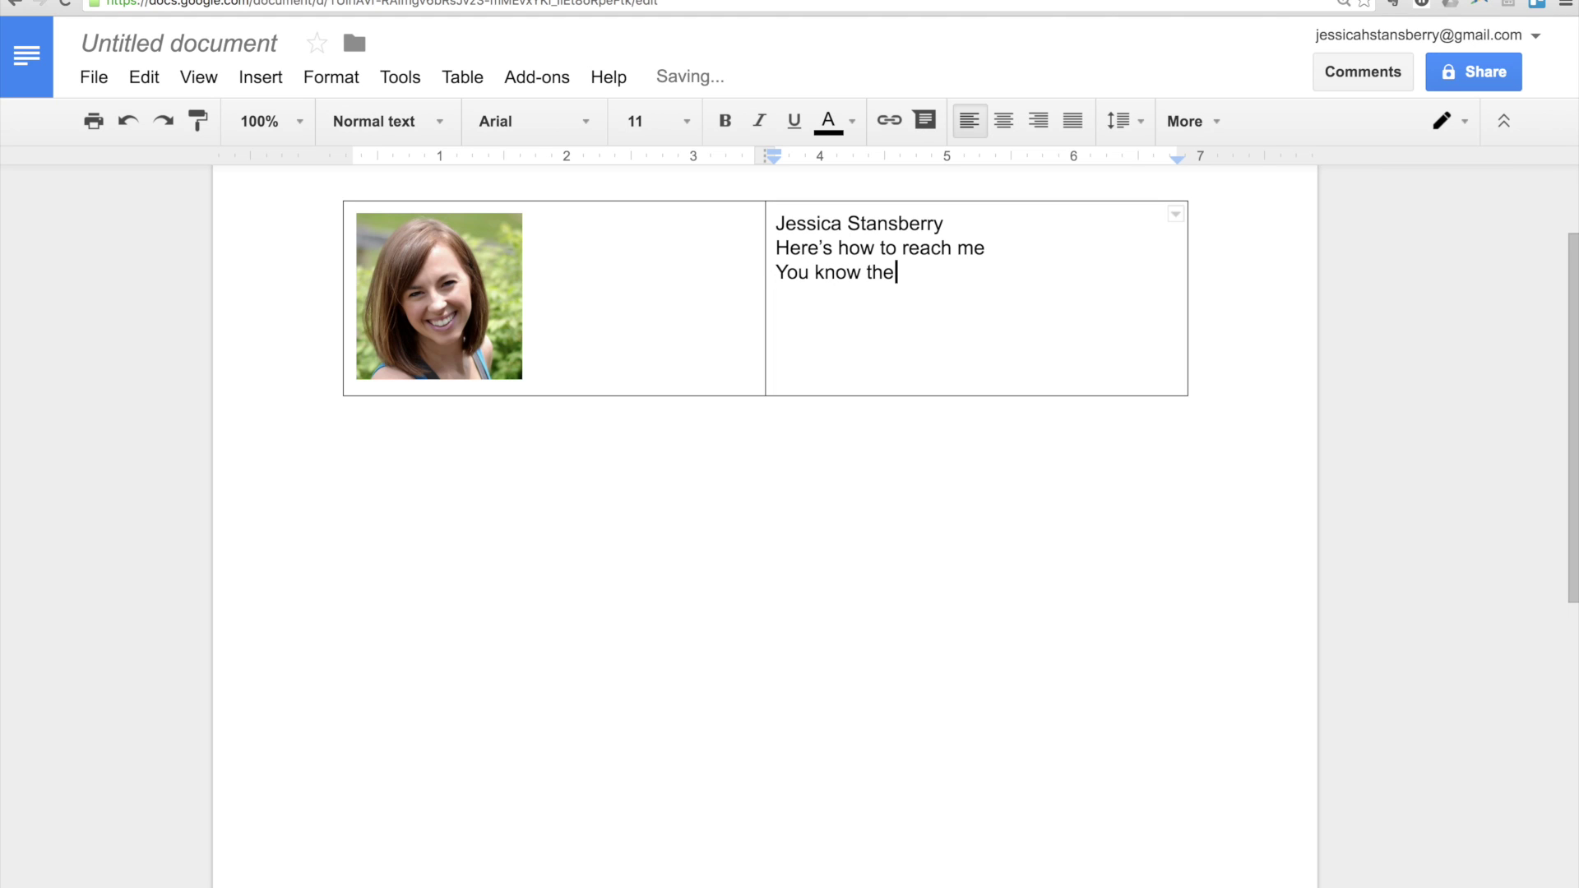
{"action": "key", "text": "Return"}
Drag the column divider left to narrow the photo column so the contact text sits closer.
{"action": "left_click_drag", "start_coordinate": [1001, 247], "coordinate": [761, 225]}
{"action": "left_click", "coordinate": [818, 224]}
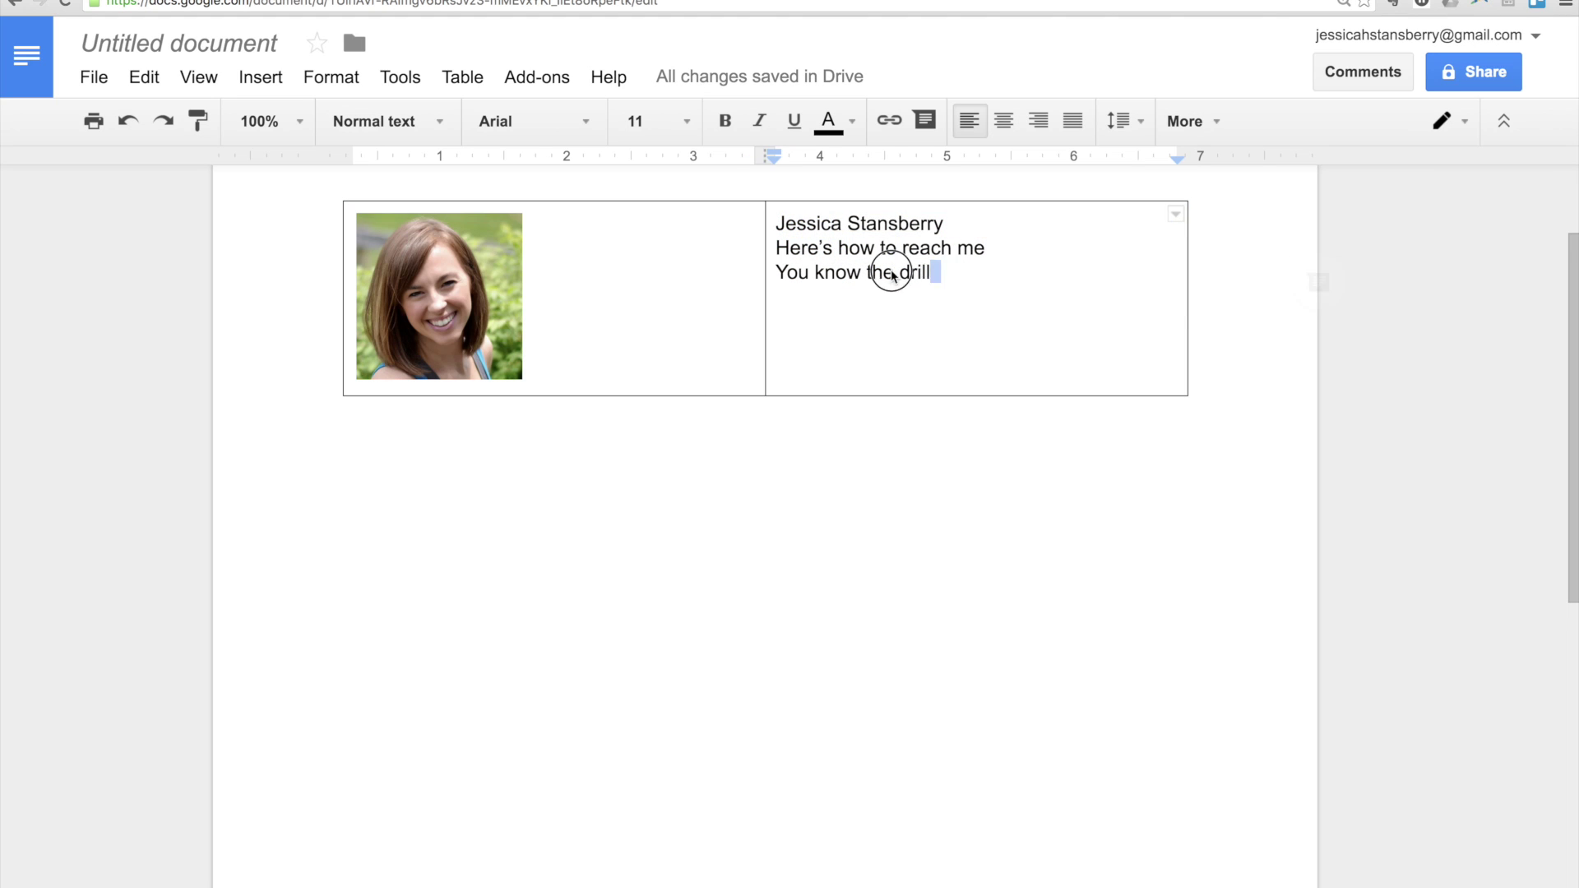
{"action": "left_click_drag", "start_coordinate": [932, 272], "coordinate": [777, 220]}
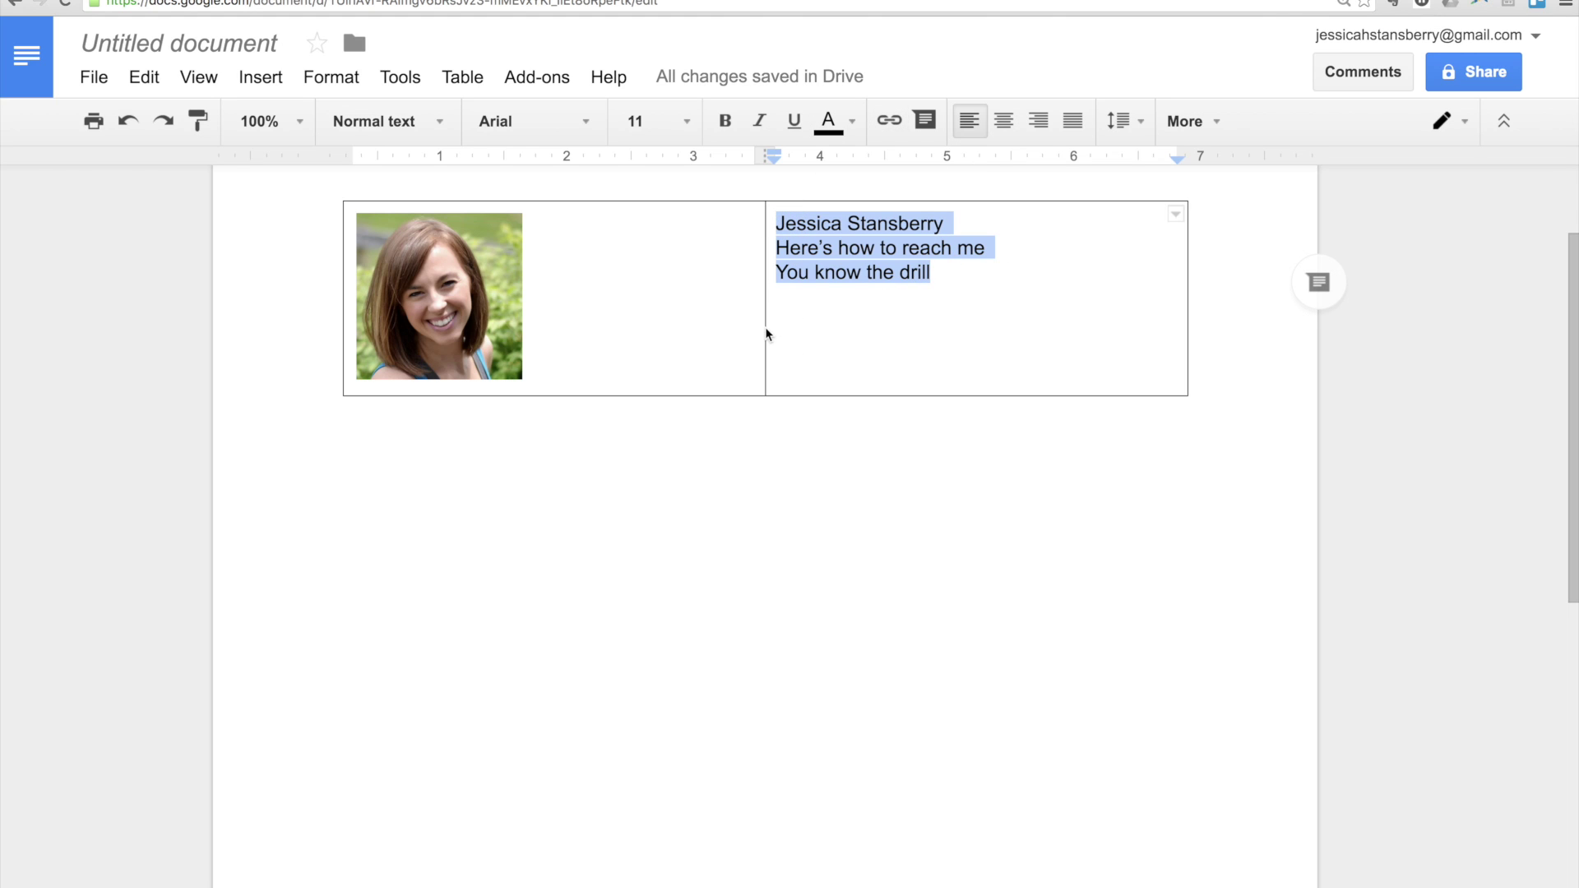
{"action": "left_click_drag", "start_coordinate": [765, 331], "coordinate": [550, 329]}
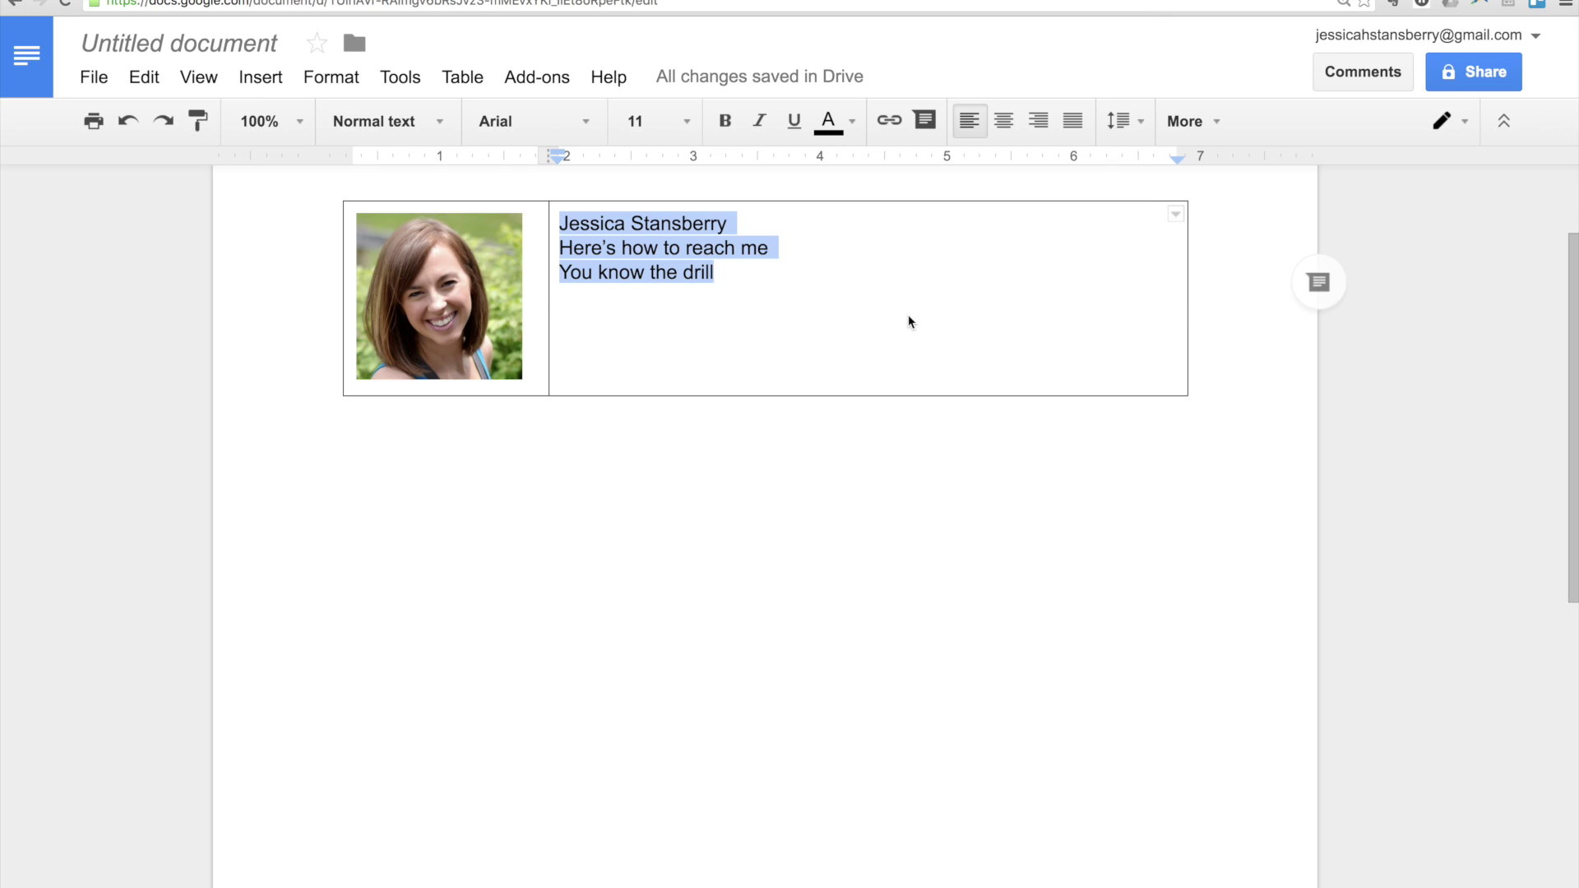
Select the whole table, leaving the cell border options unchanged.
{"action": "left_click", "coordinate": [1176, 216]}
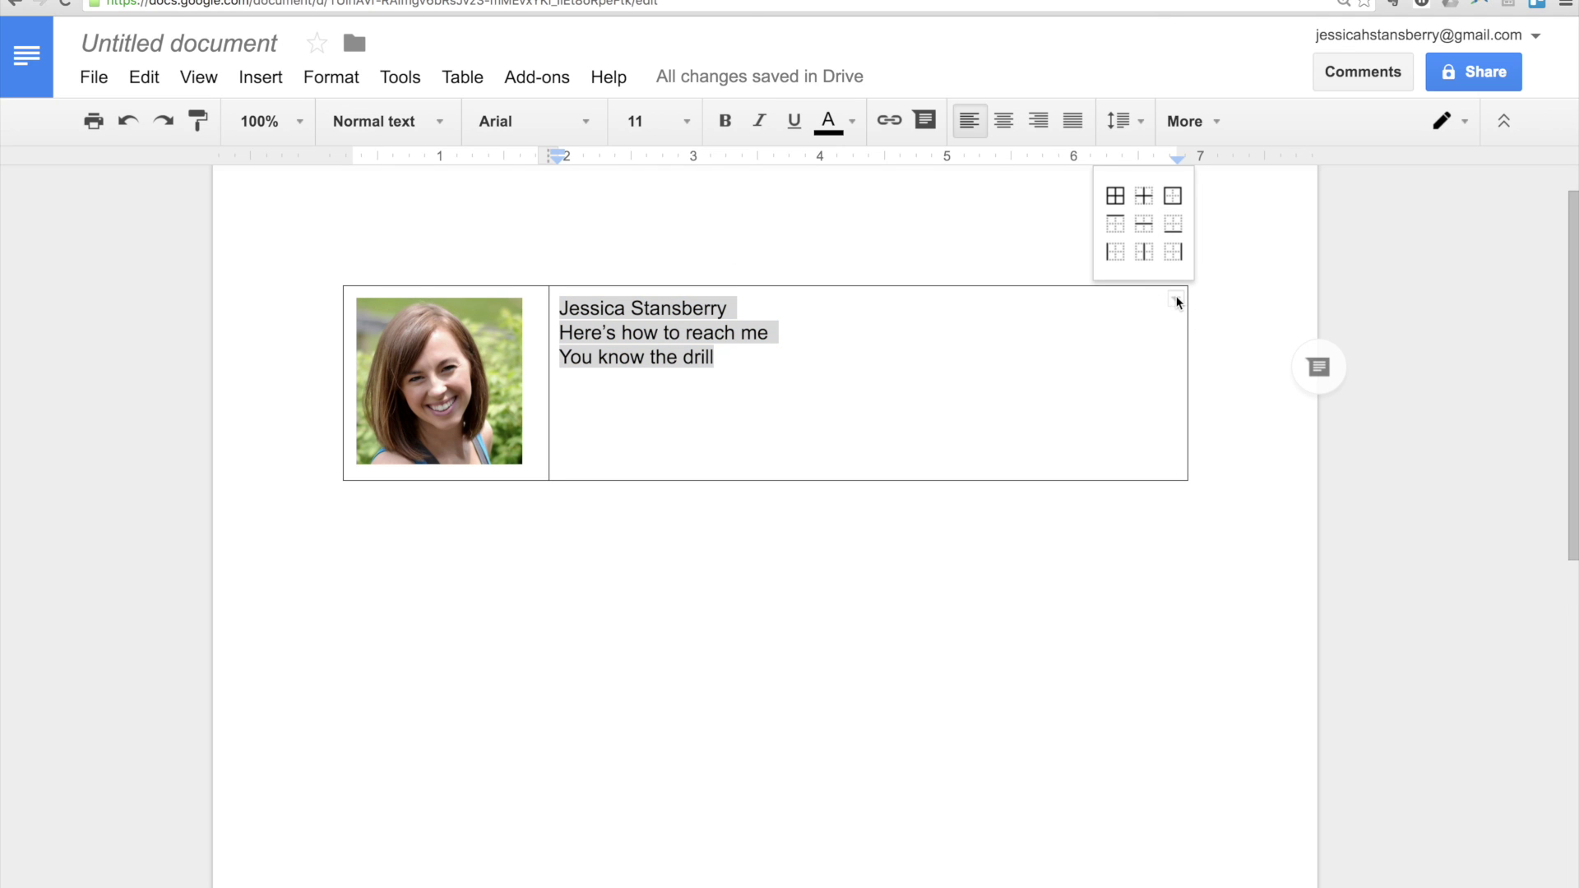
{"action": "left_click", "coordinate": [1199, 336]}
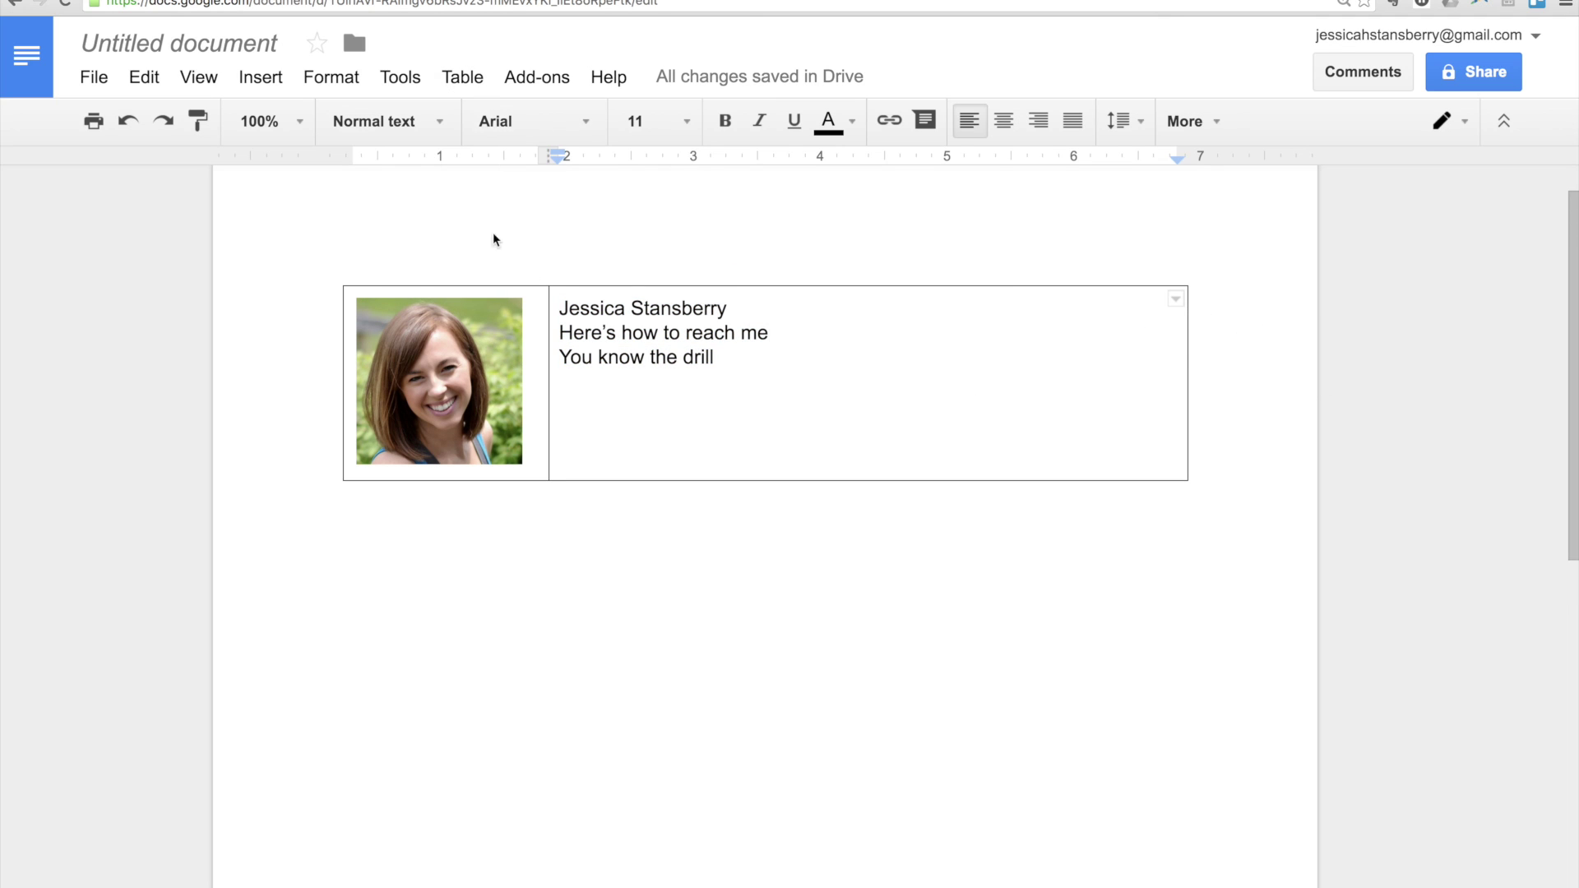
{"action": "left_click_drag", "start_coordinate": [780, 449], "coordinate": [449, 379]}
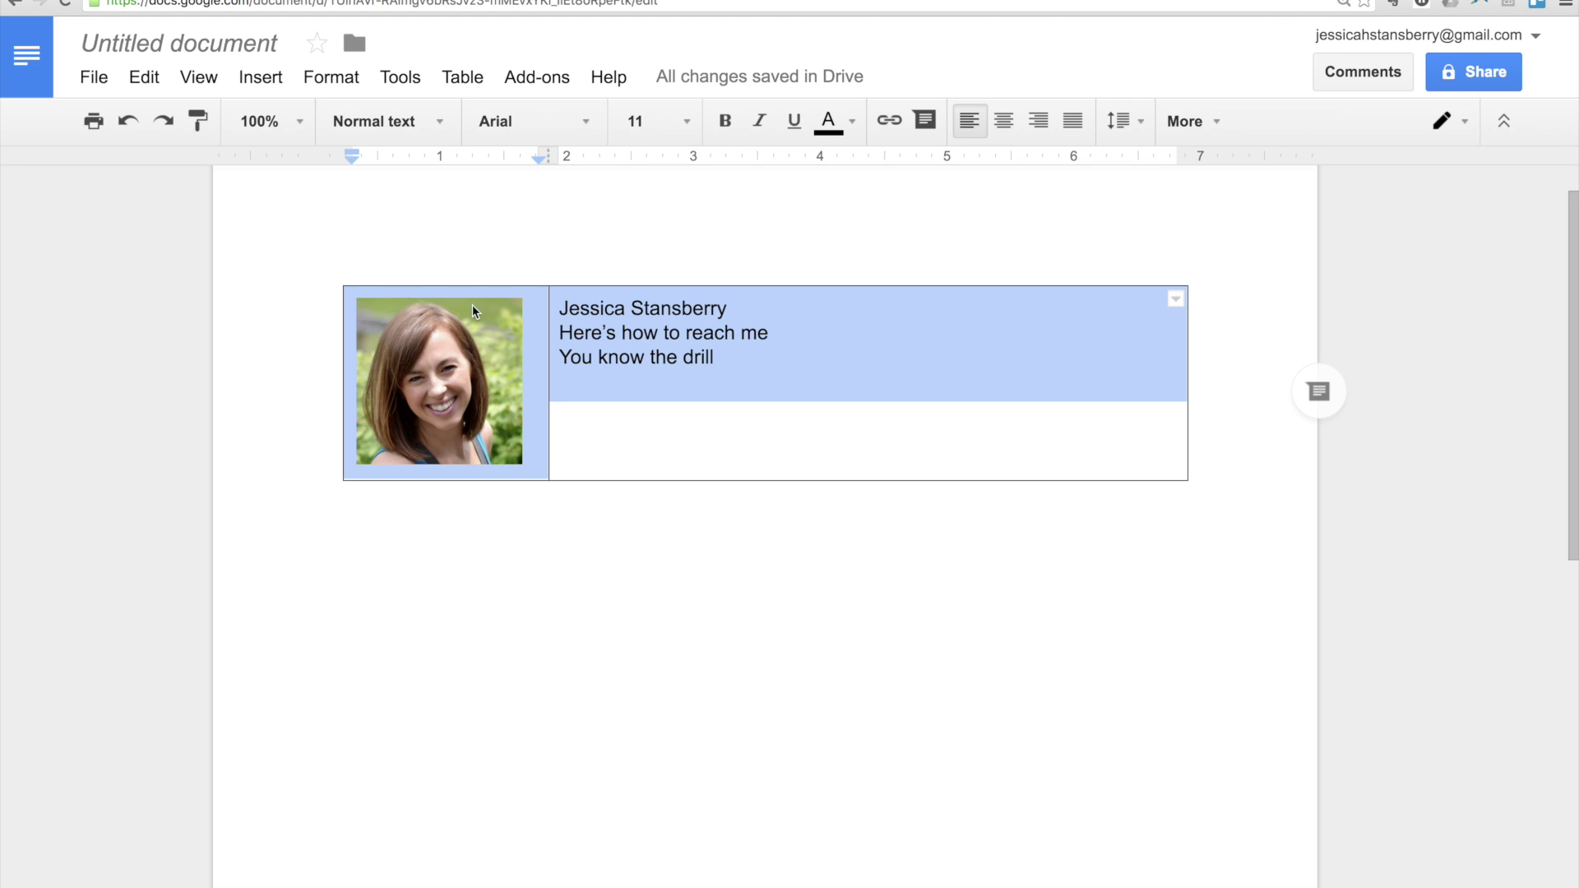
Give the table a white, 0 pt border in Table properties, then select everything for copying.
{"action": "left_click", "coordinate": [463, 78]}
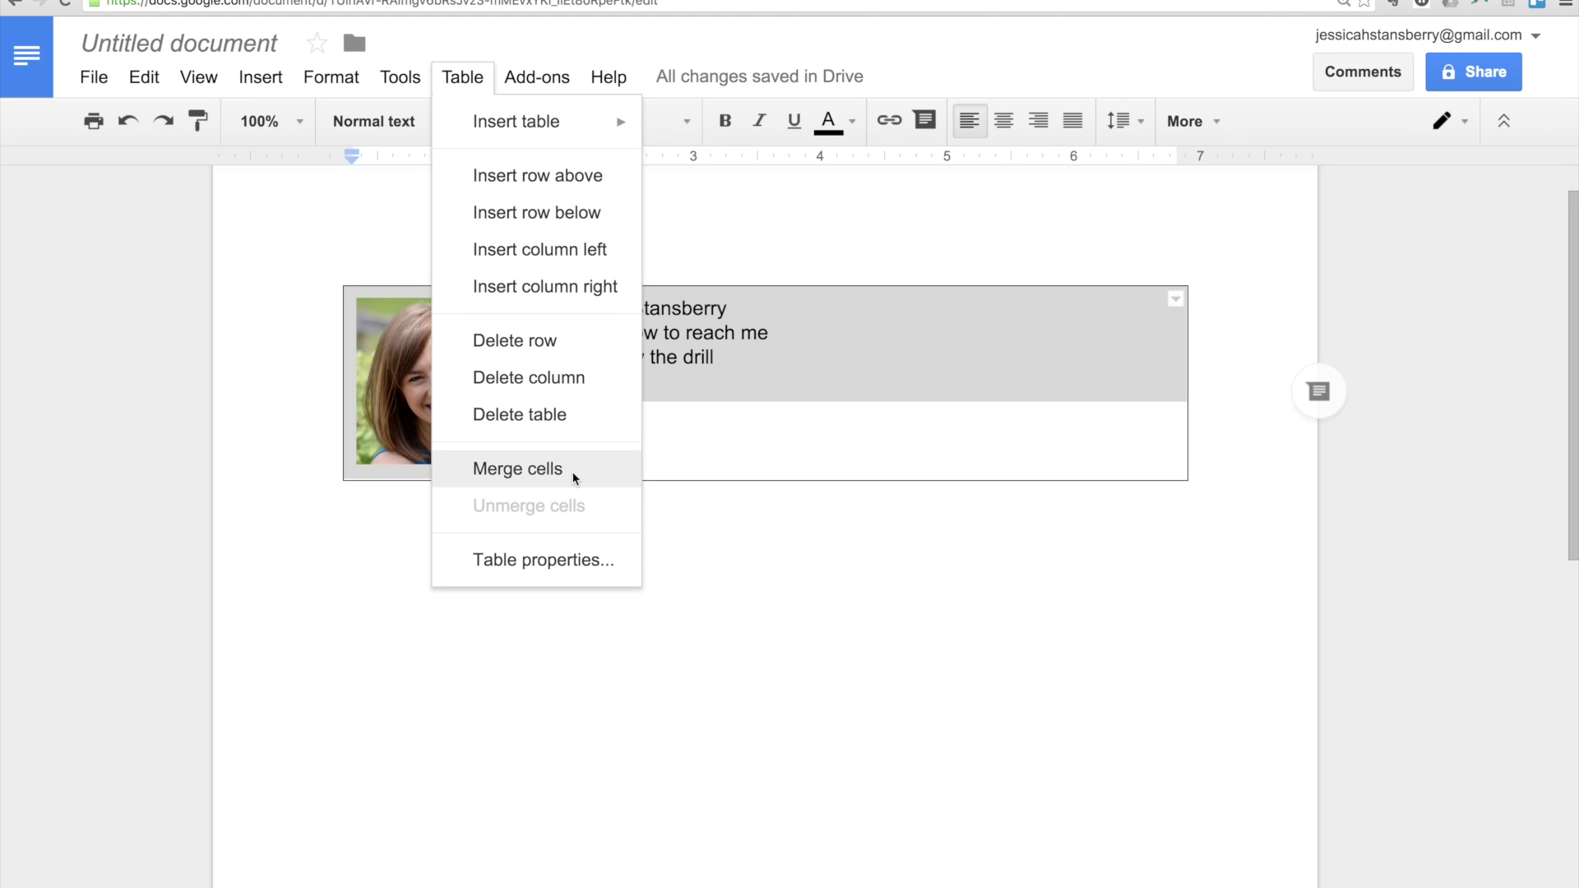
{"action": "left_click", "coordinate": [578, 563]}
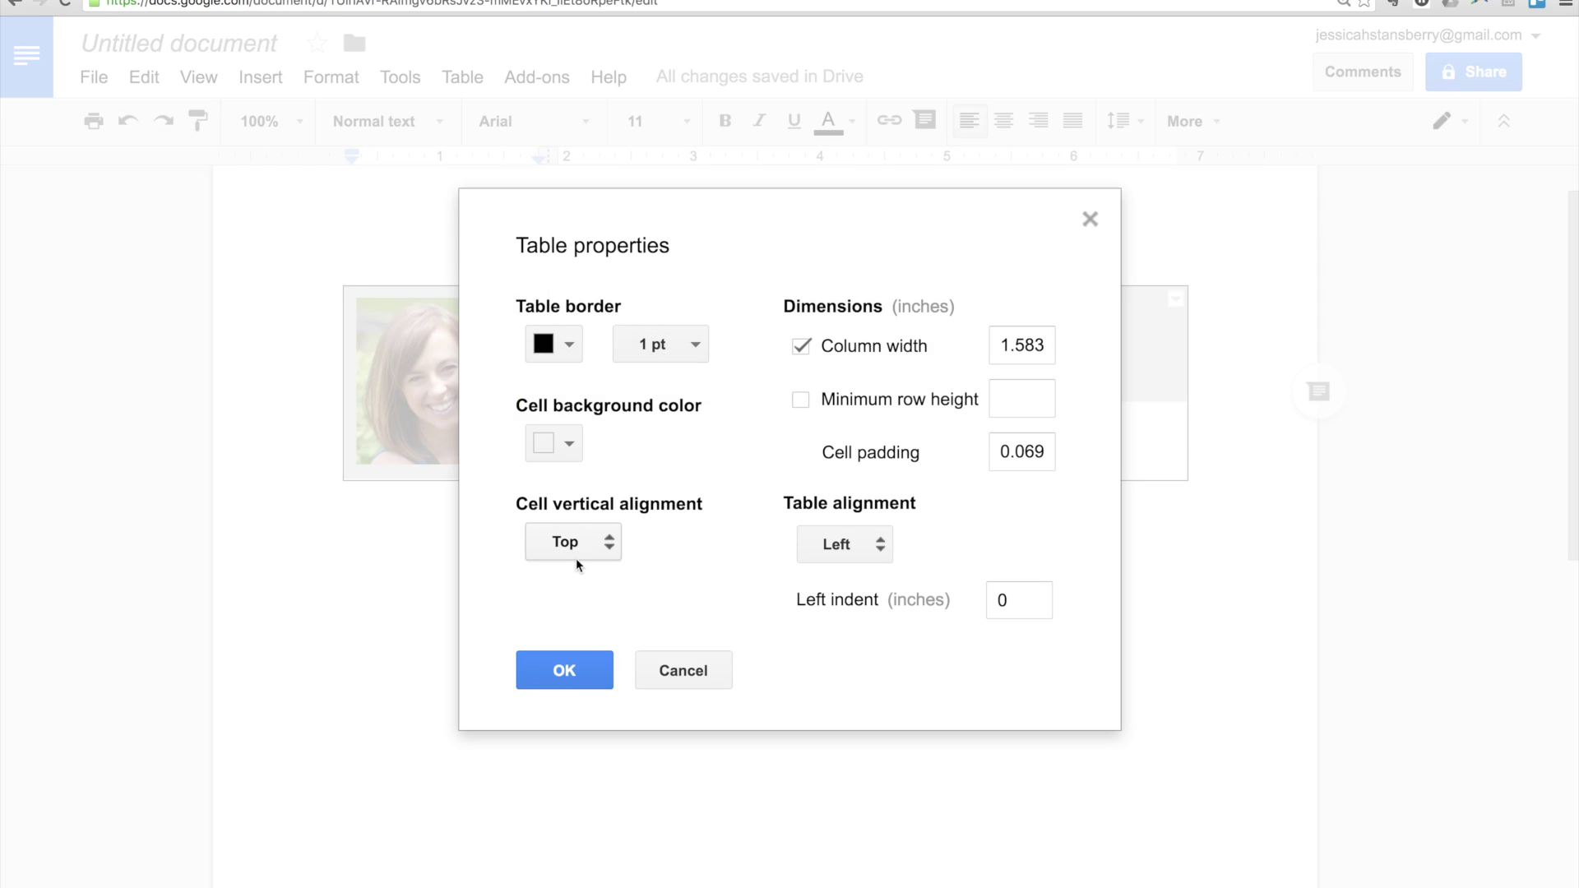
{"action": "left_click", "coordinate": [567, 345]}
{"action": "left_click", "coordinate": [766, 400]}
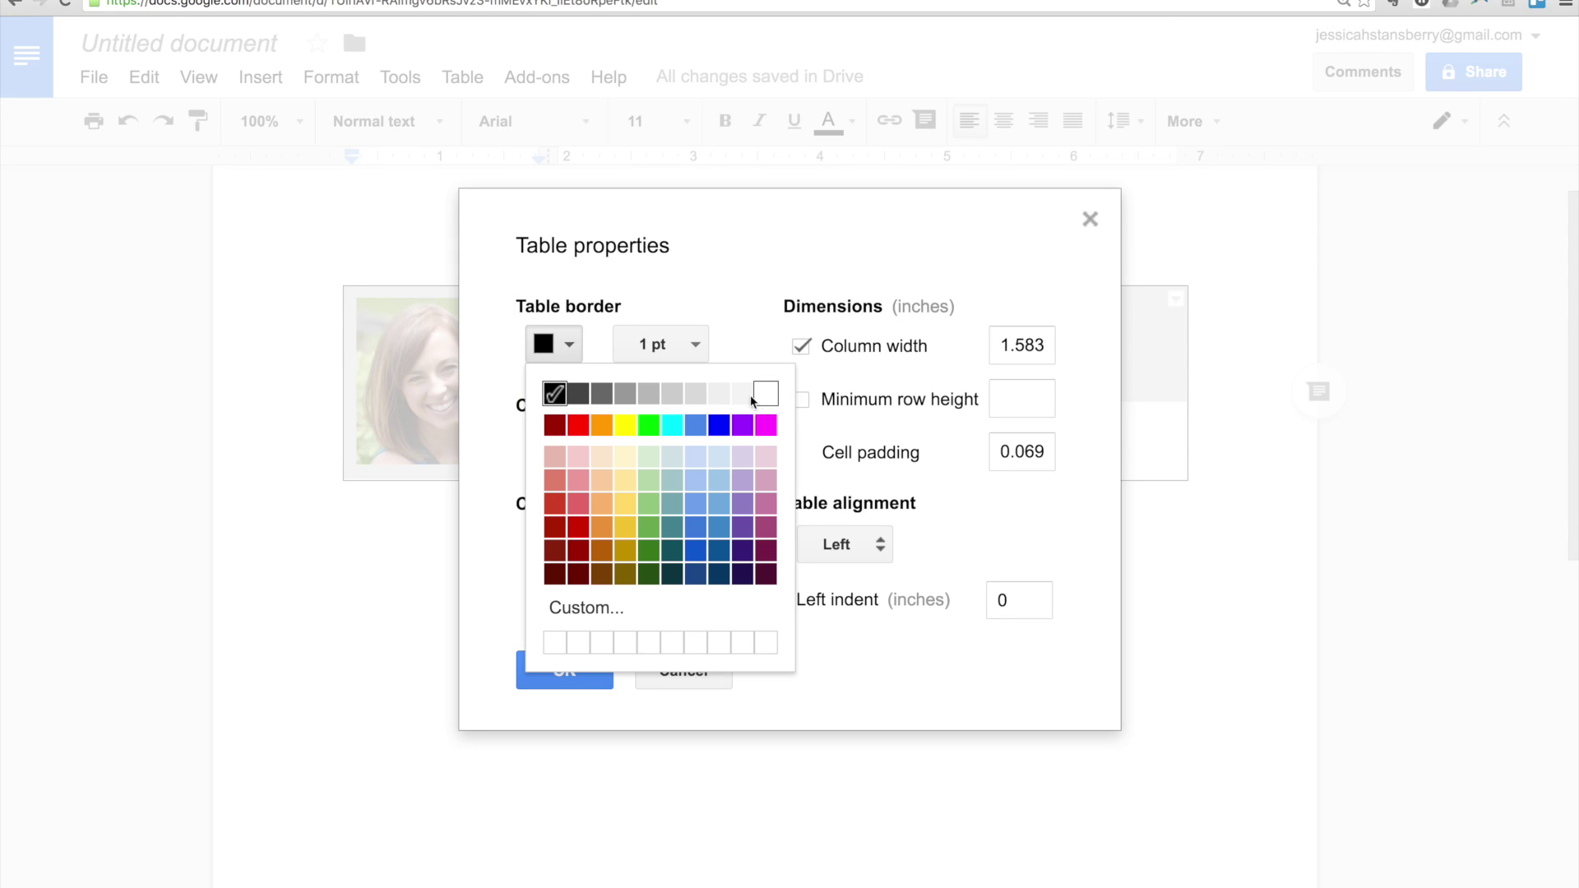
{"action": "left_click", "coordinate": [705, 352]}
{"action": "left_click", "coordinate": [673, 390]}
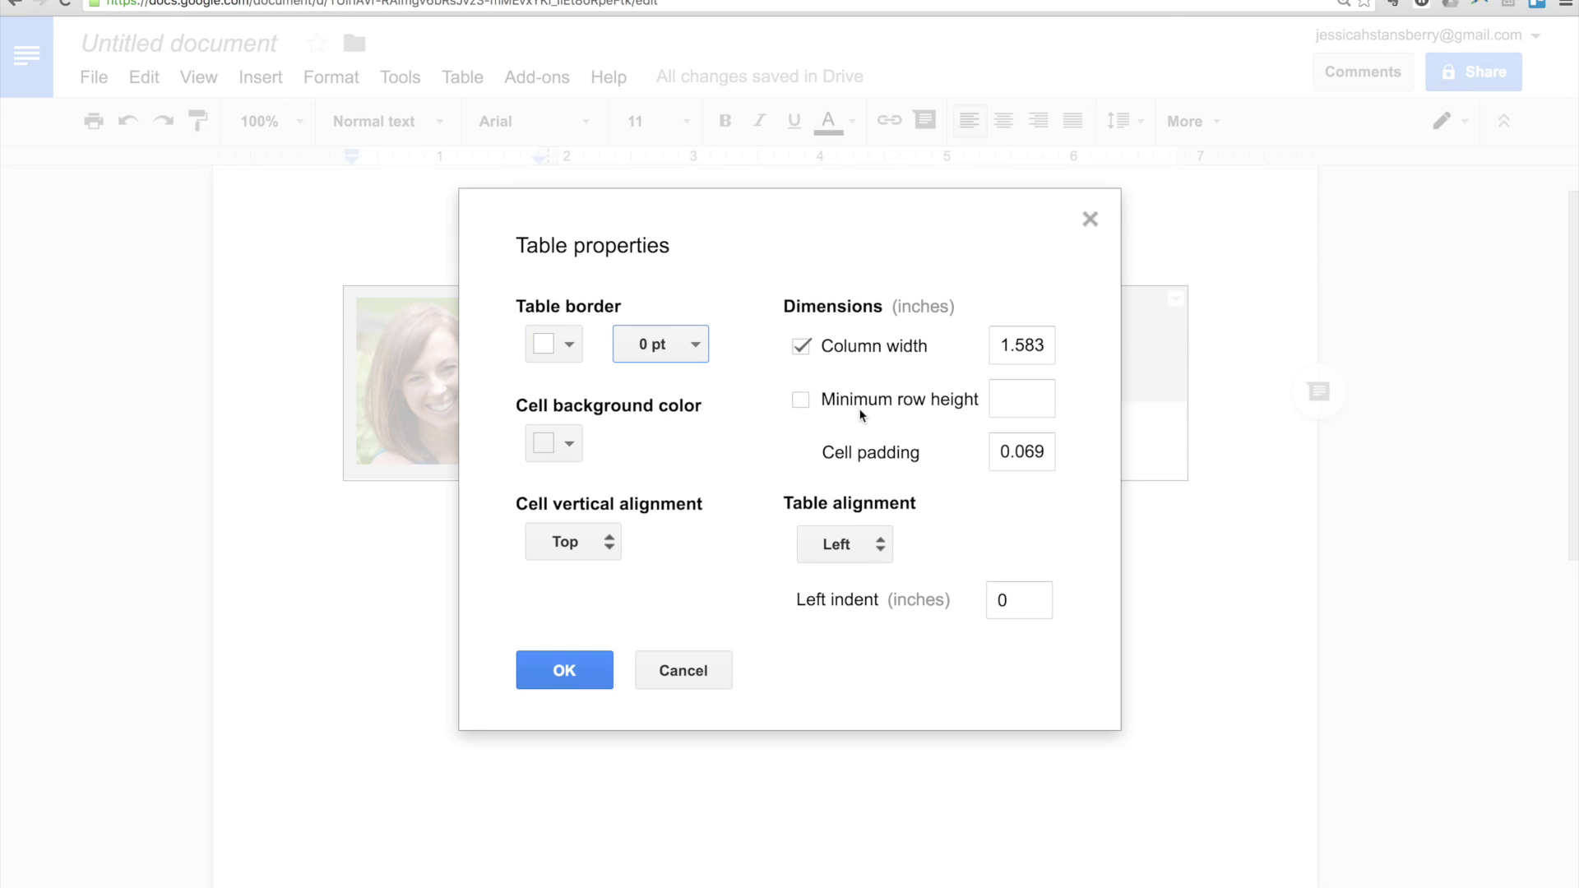
{"action": "left_click", "coordinate": [547, 671]}
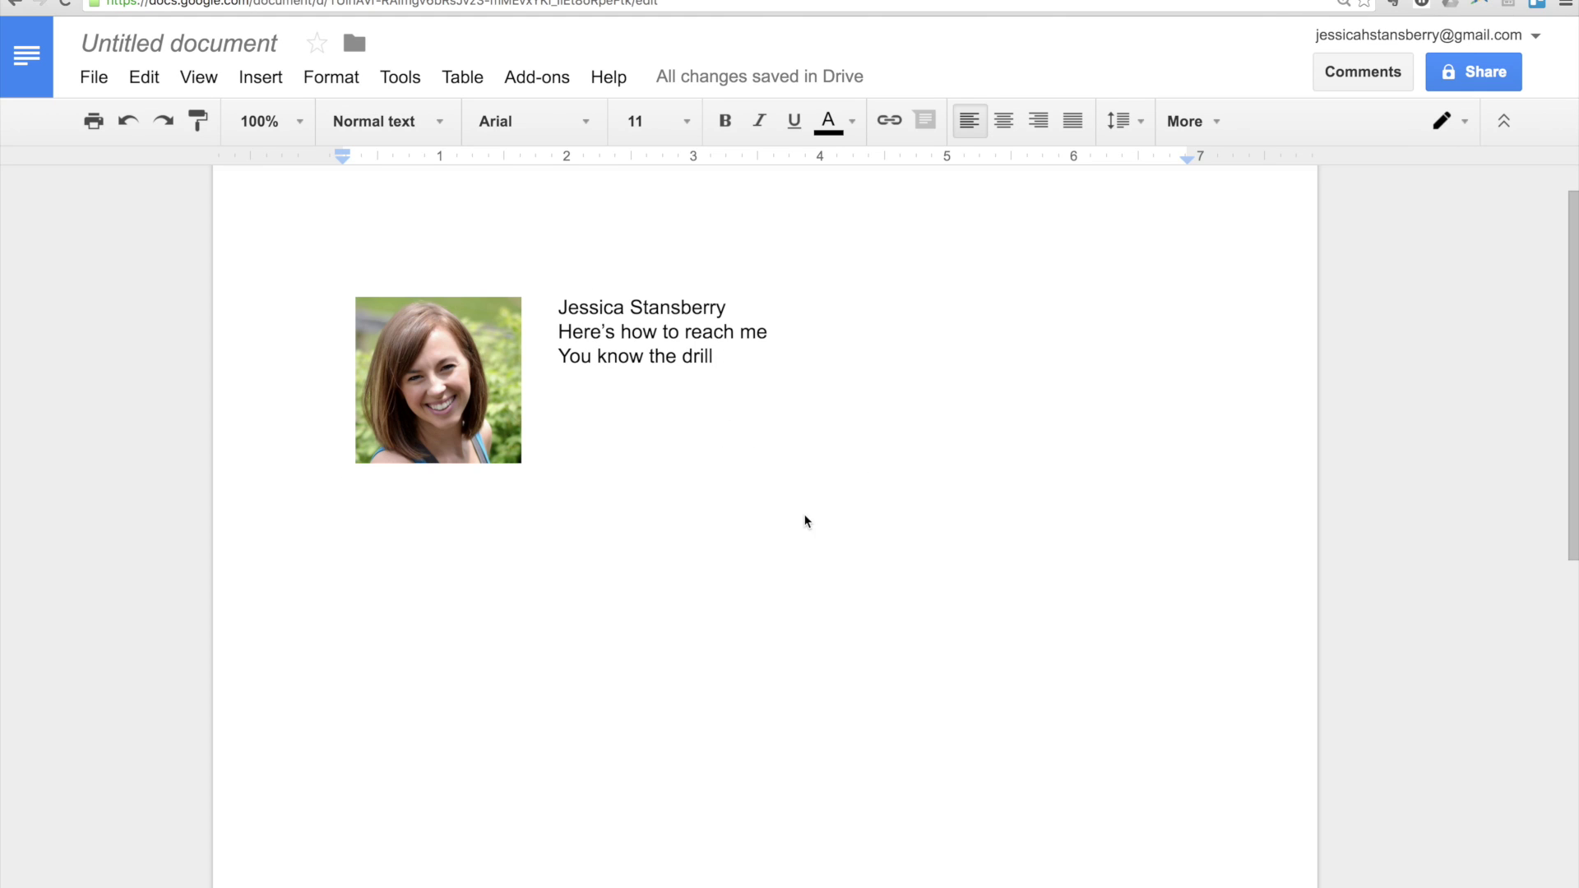
{"action": "key", "text": "ctrl+a"}
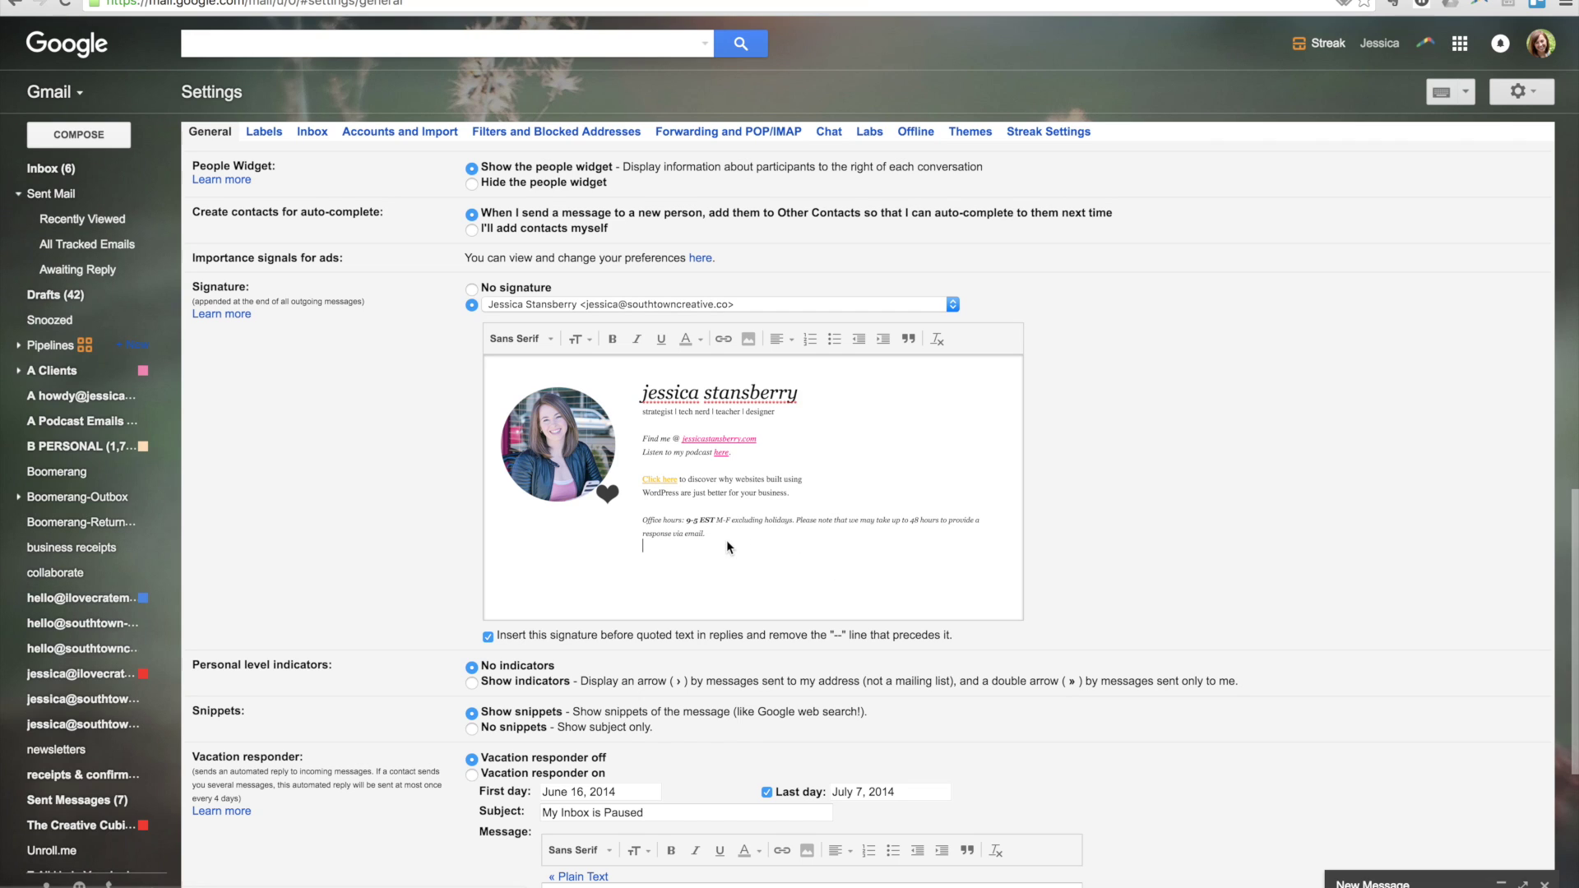
{"action": "left_click", "coordinate": [727, 540]}
{"action": "key", "text": "Return"}
{"action": "key", "text": "Return"}
{"action": "key", "text": "Return"}
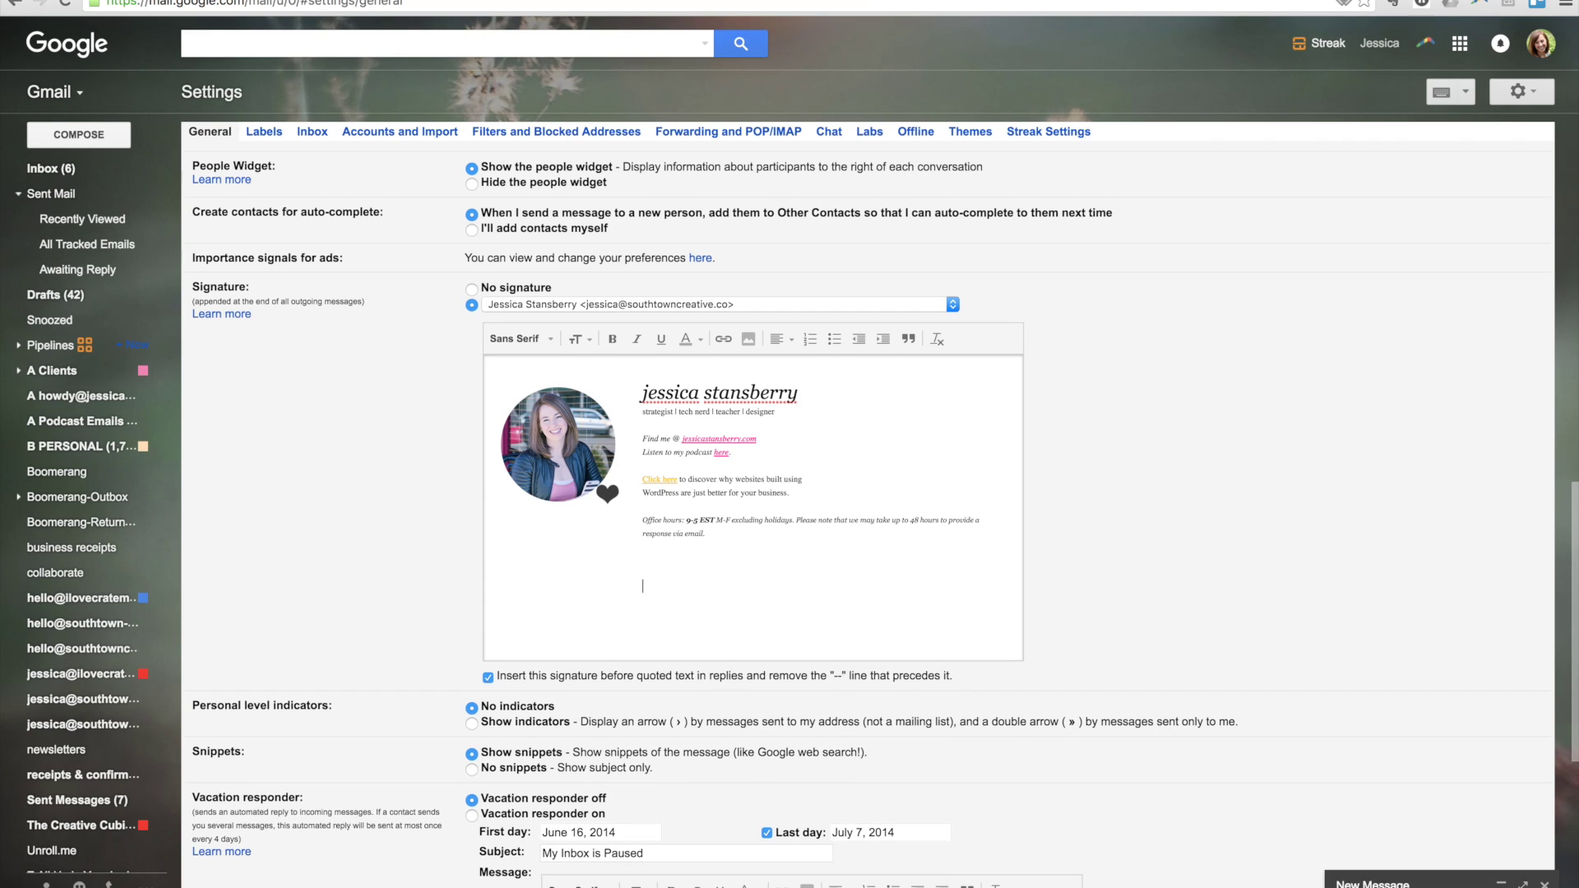
{"action": "key", "text": "Return"}
{"action": "key", "text": "super+v"}
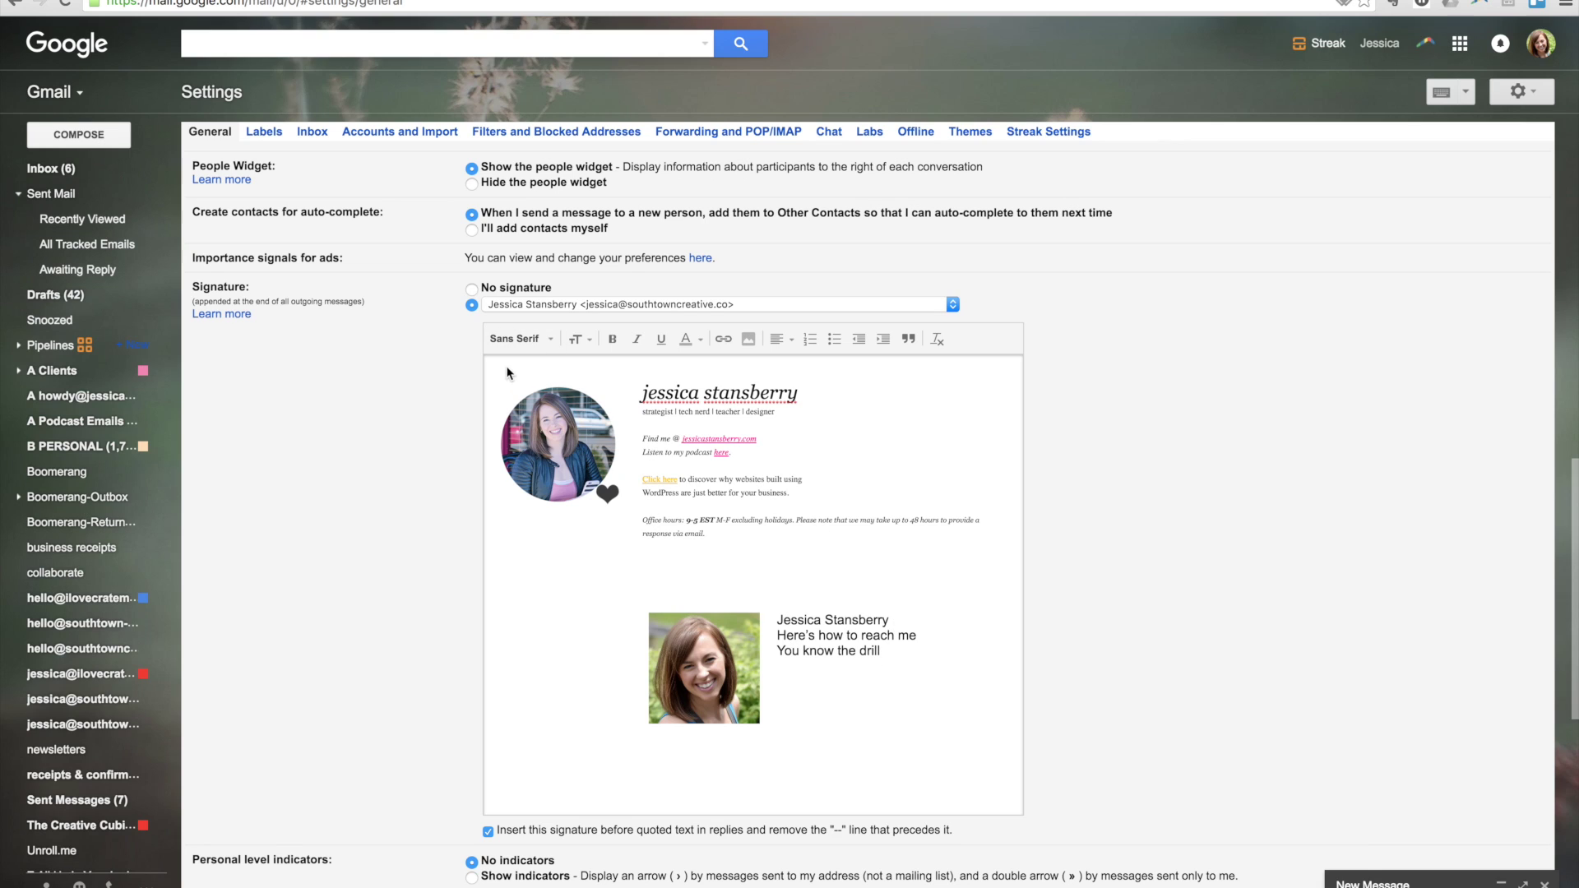
{"action": "left_click_drag", "start_coordinate": [827, 760], "coordinate": [688, 655]}
{"action": "key", "text": "BackSpace"}
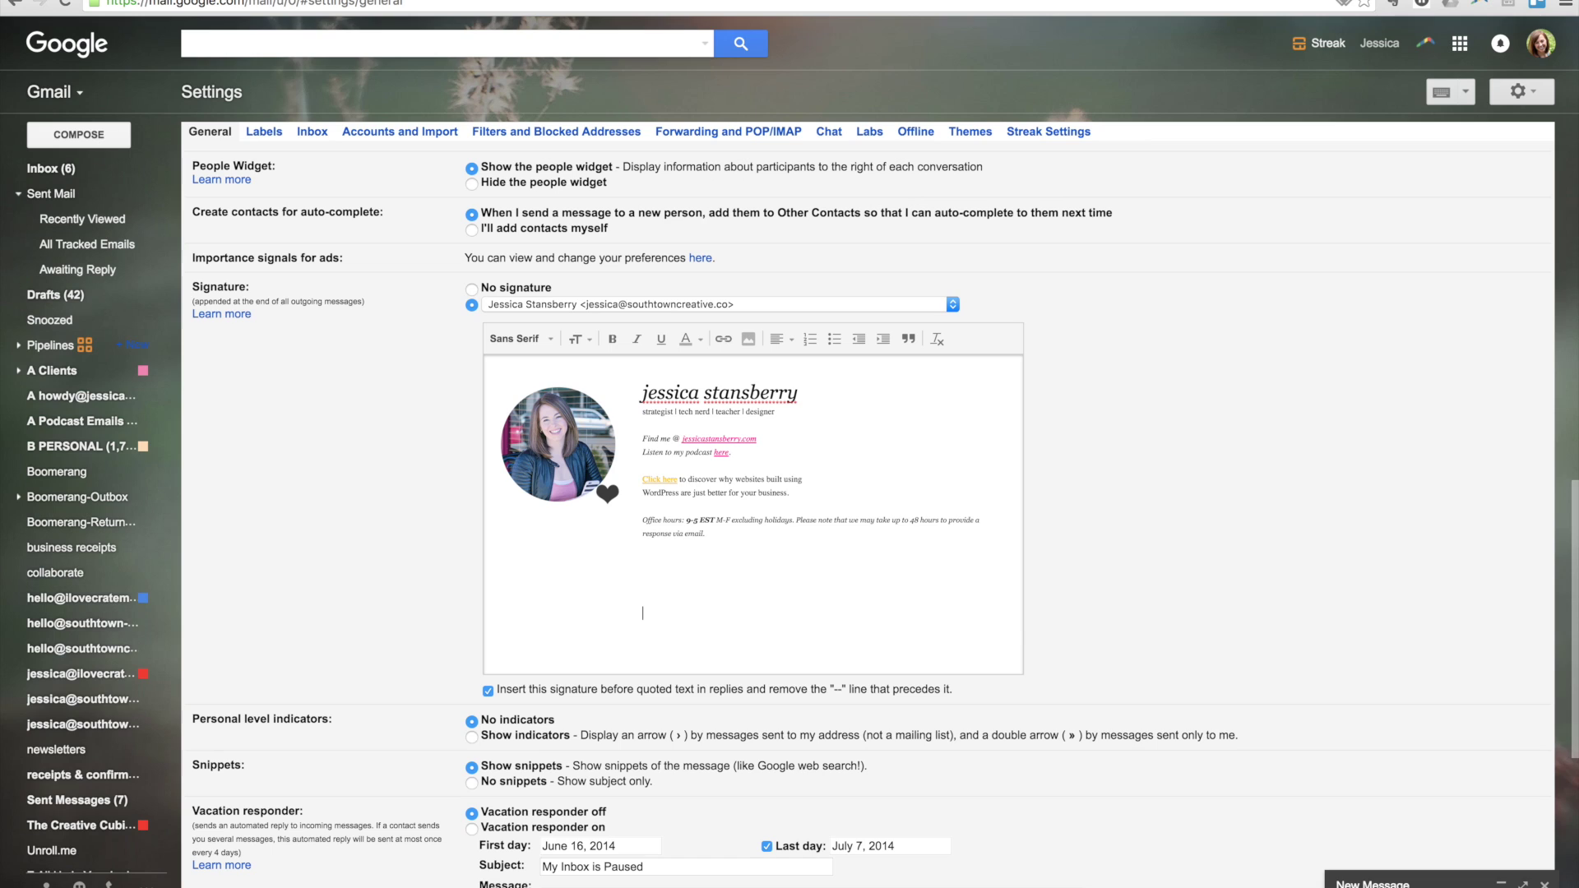
{"action": "key", "text": "BackSpace"}
{"action": "key", "text": "BackSpace"}
{"action": "key", "text": "BackSpace"}
{"action": "key", "text": "BackSpace"}
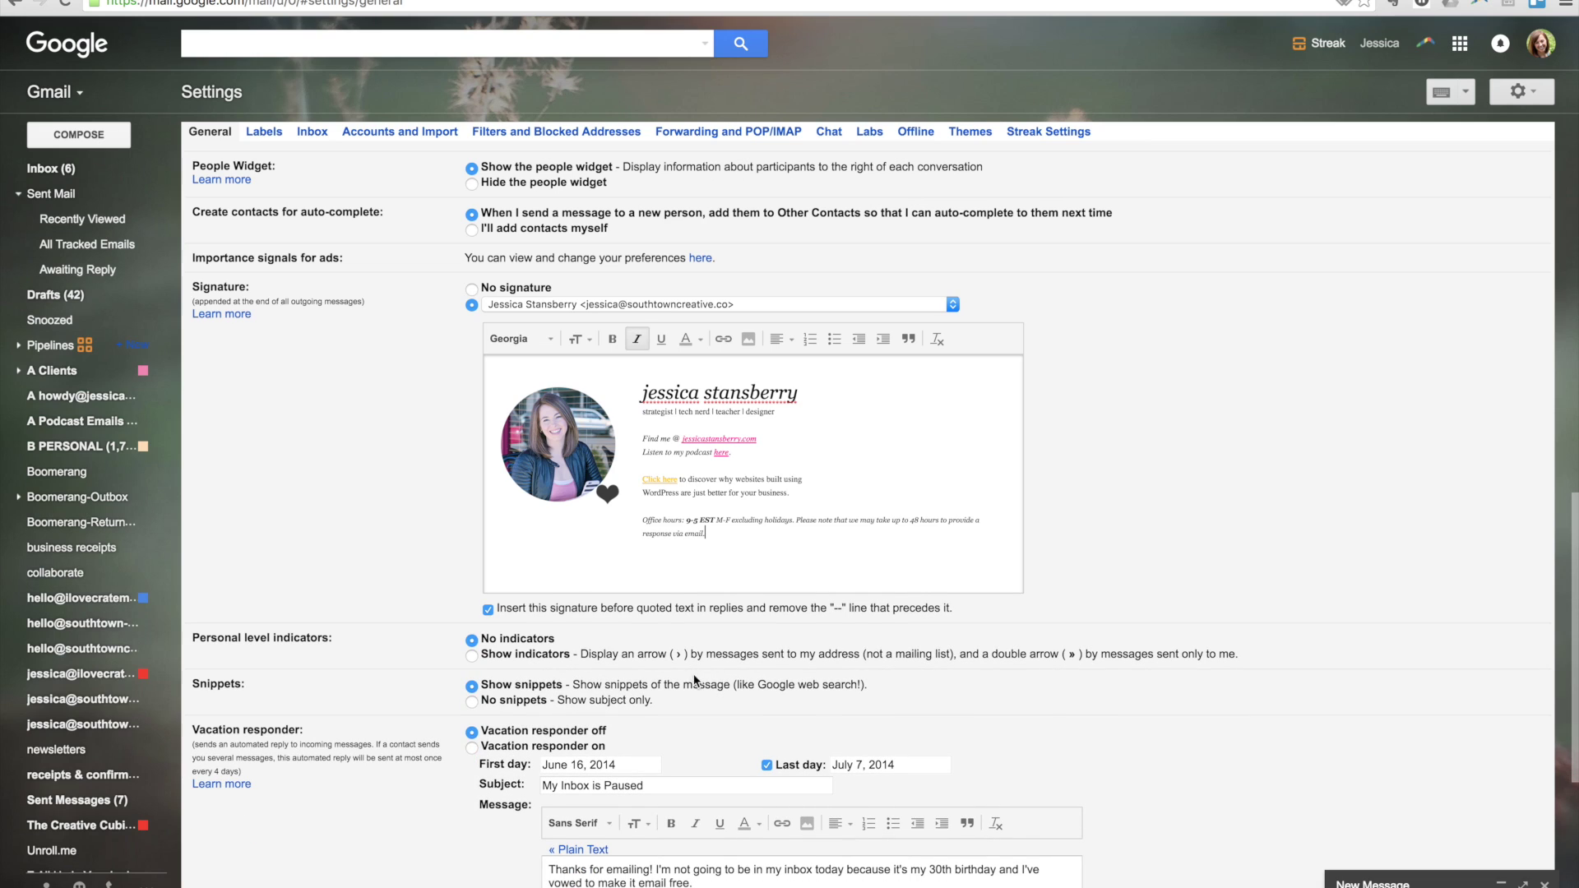